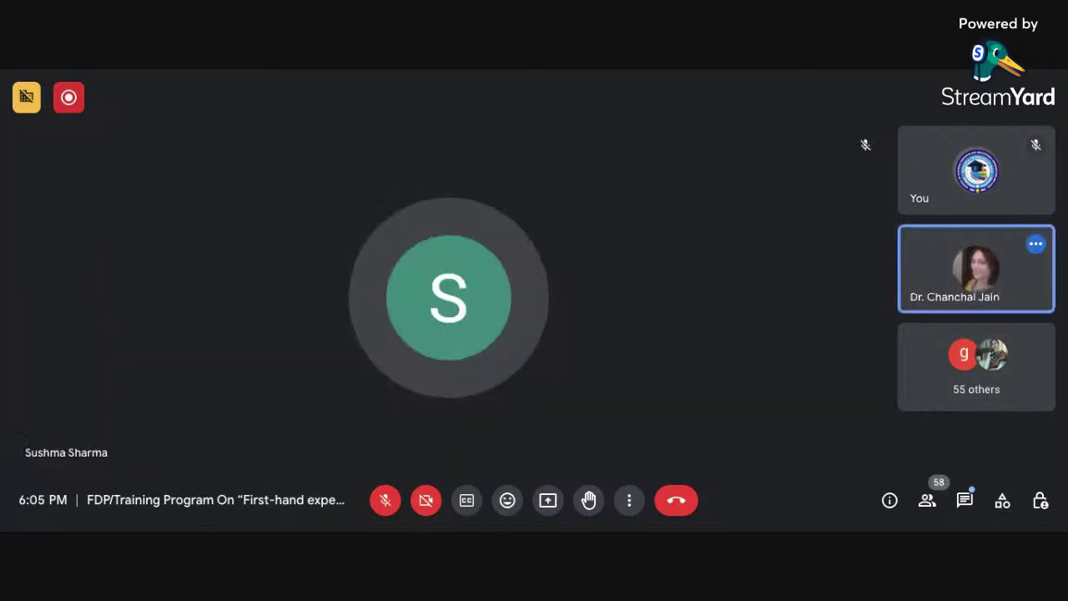
Step: Snip the data editor window, dismiss the capture notification and move the screen-sharing bar away from the taskbar
mouse_move(381, 322)
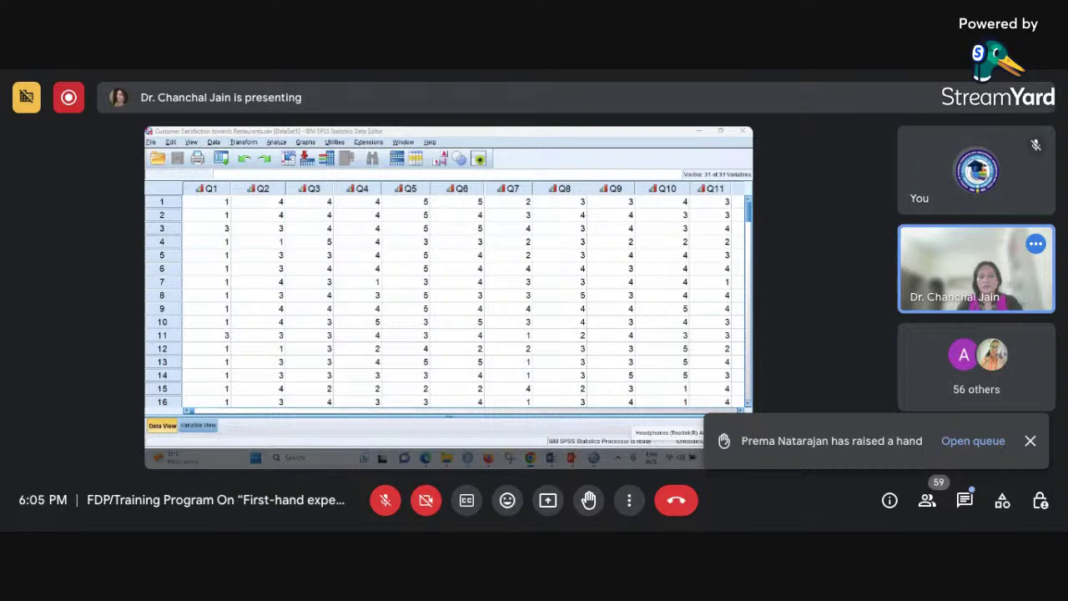
drag(146, 128, 751, 448)
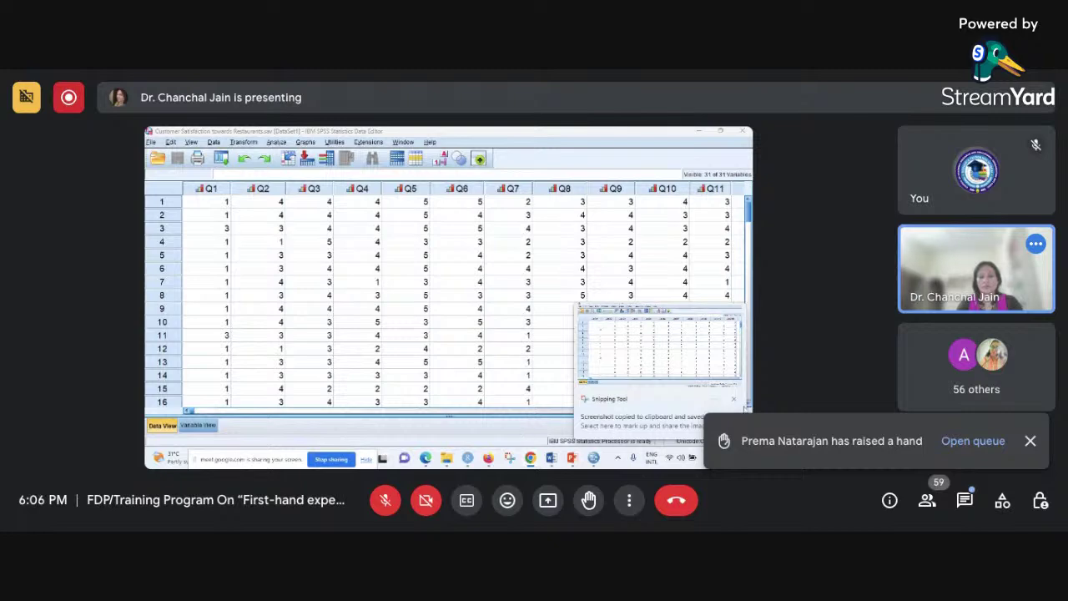
click(735, 400)
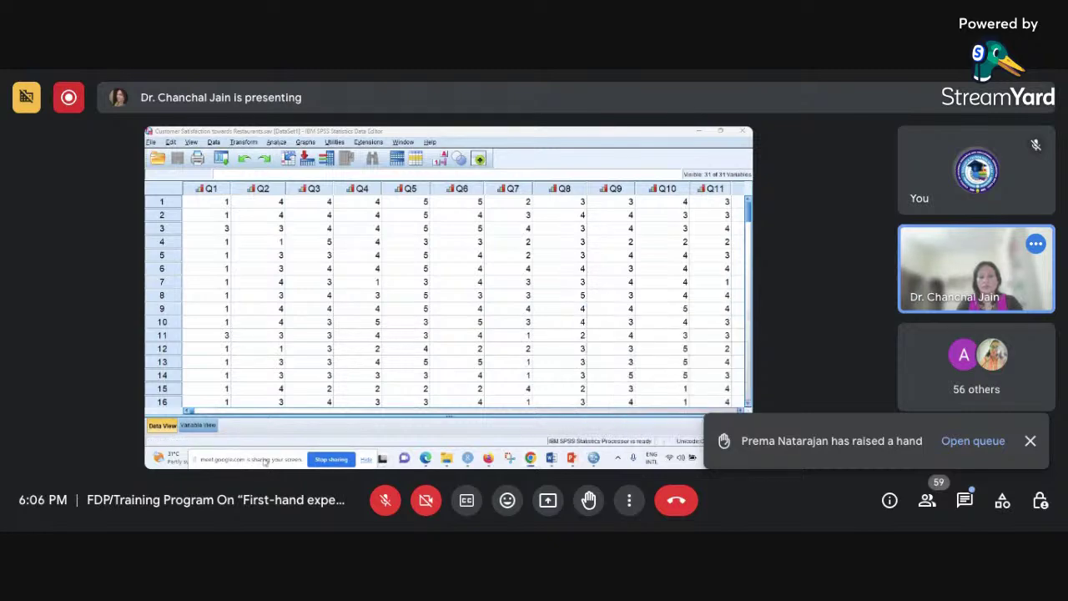
drag(265, 461, 582, 137)
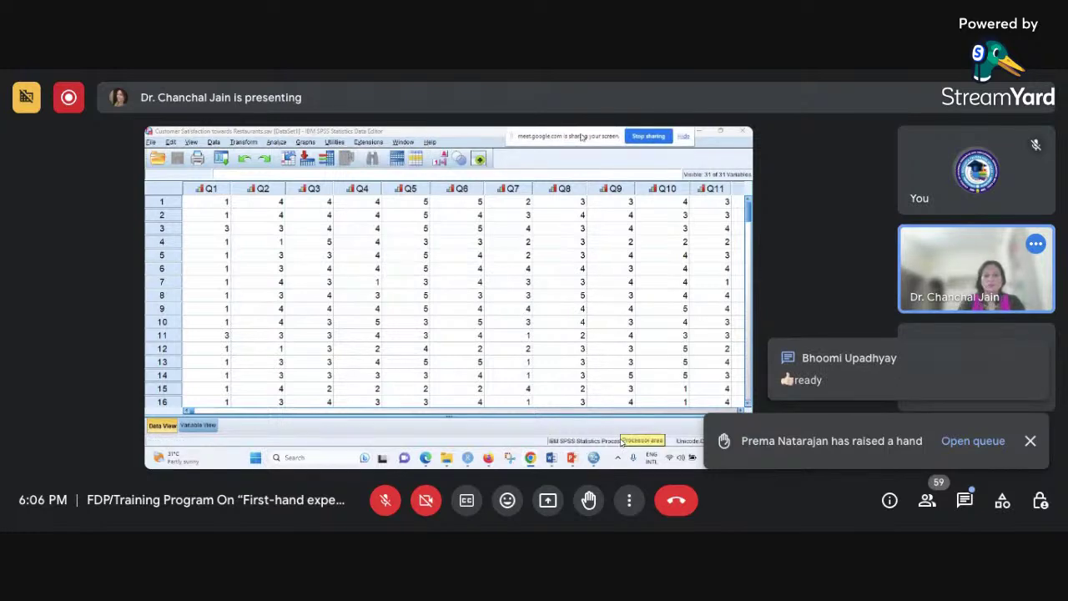
Step: Snip the data editor window again and paste the screenshot into the open July 1-7 Word document
key(super+shift+s)
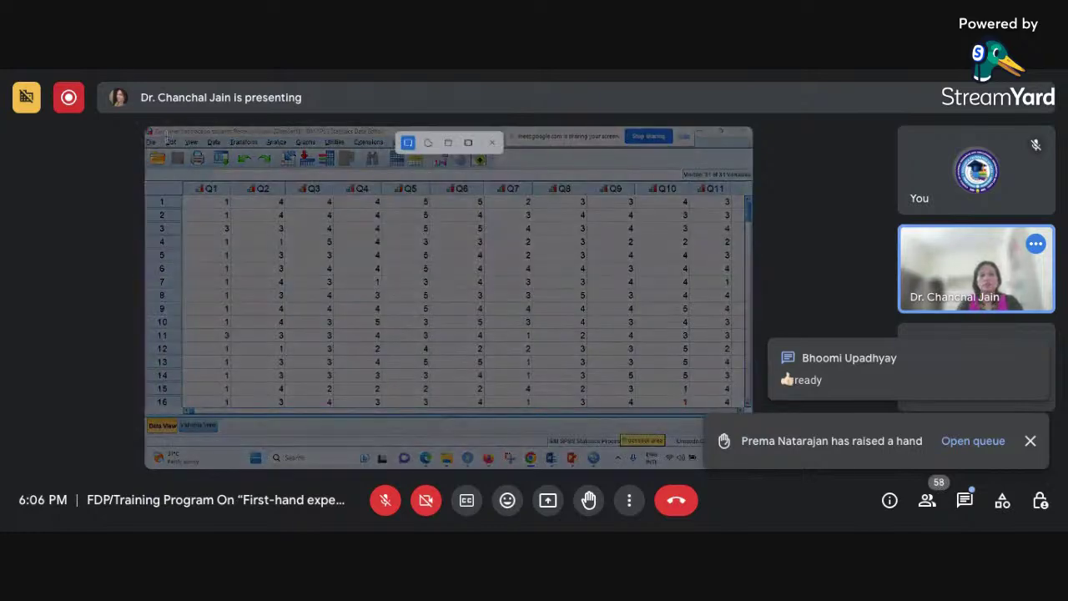
drag(146, 127, 711, 301)
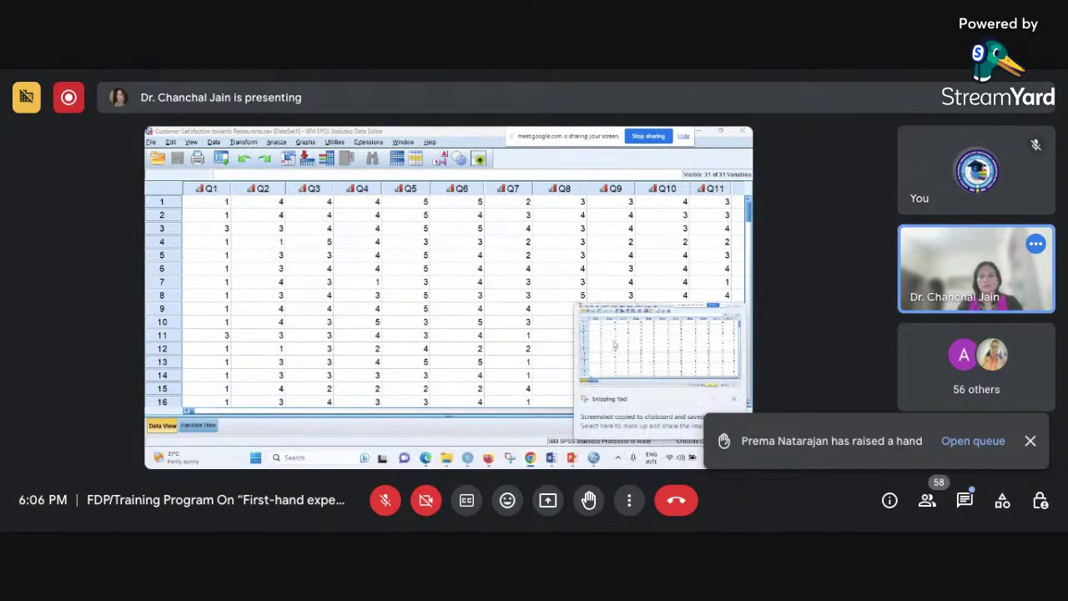
click(733, 404)
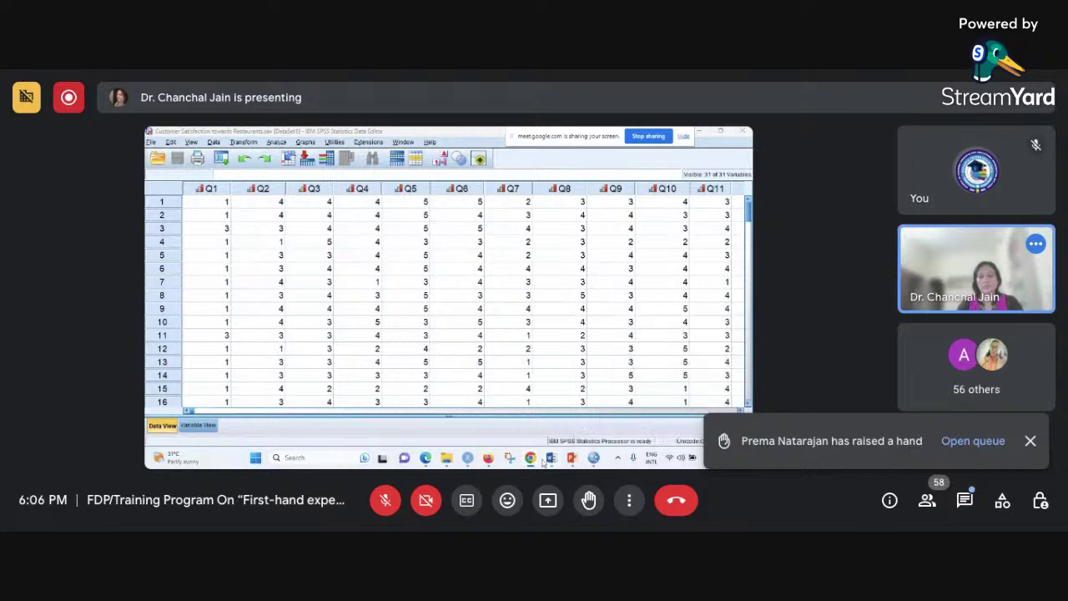
mouse_move(549, 460)
click(486, 391)
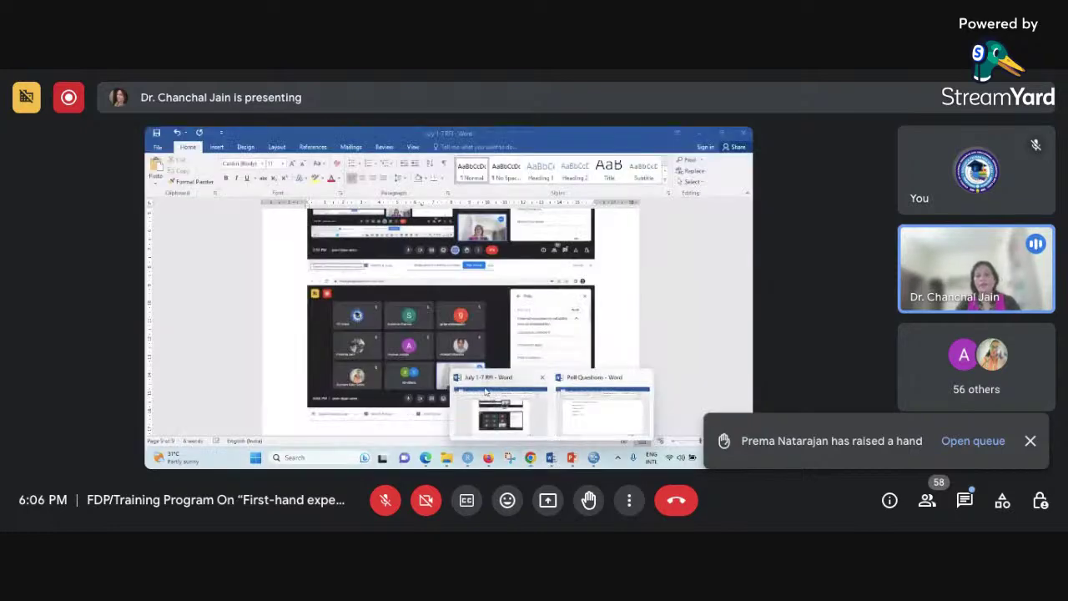
key(ctrl+v)
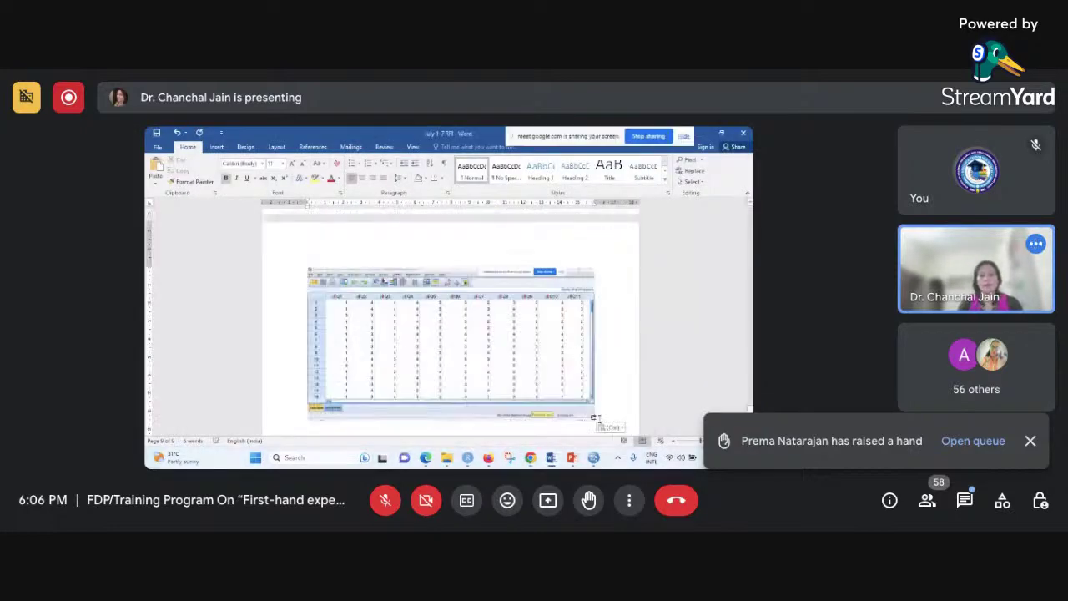
Step: Switch back to the Customer Satisfaction towards Restaurants dataset in SPSS and open the Reliability Analysis dialog
mouse_move(573, 461)
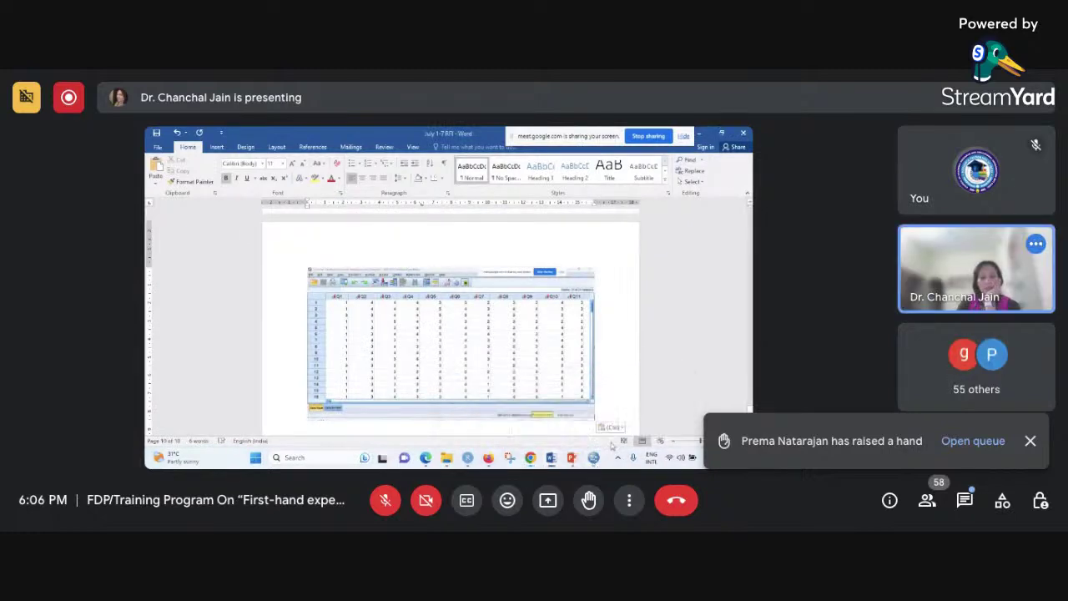
click(643, 409)
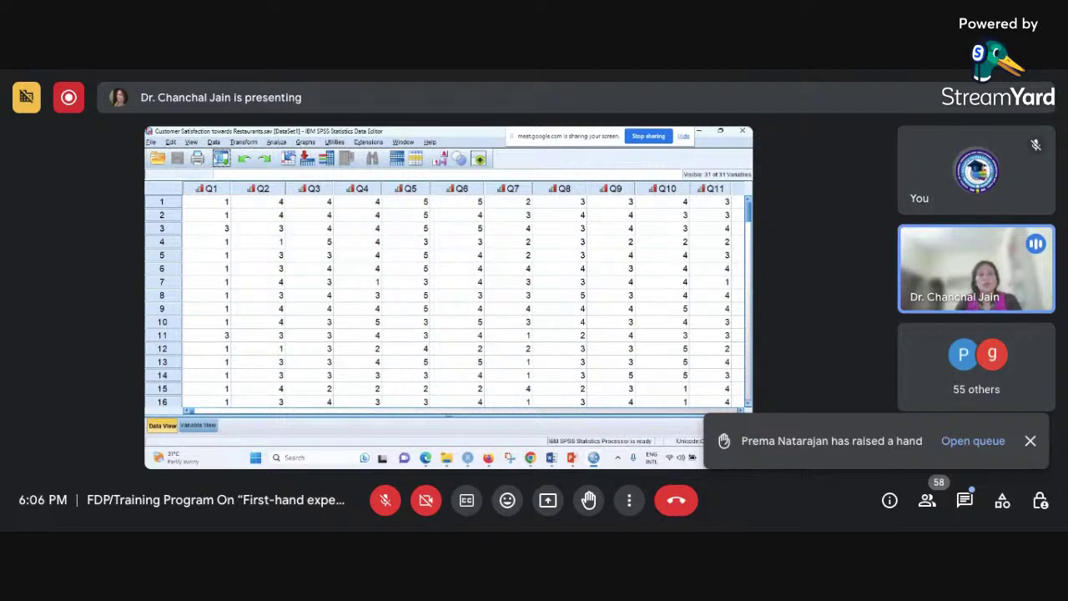
click(276, 143)
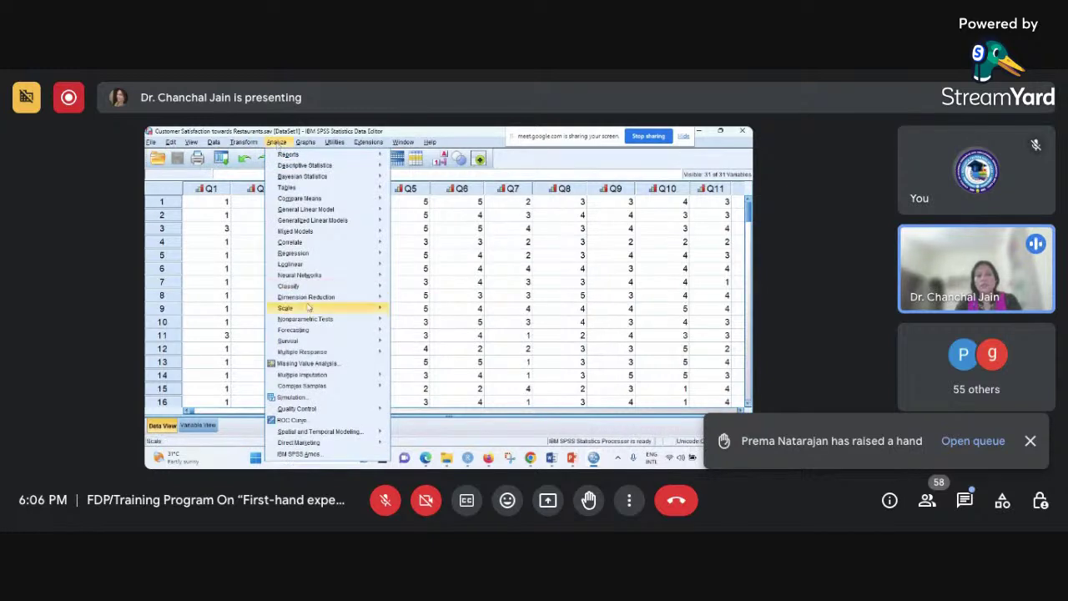
mouse_move(313, 311)
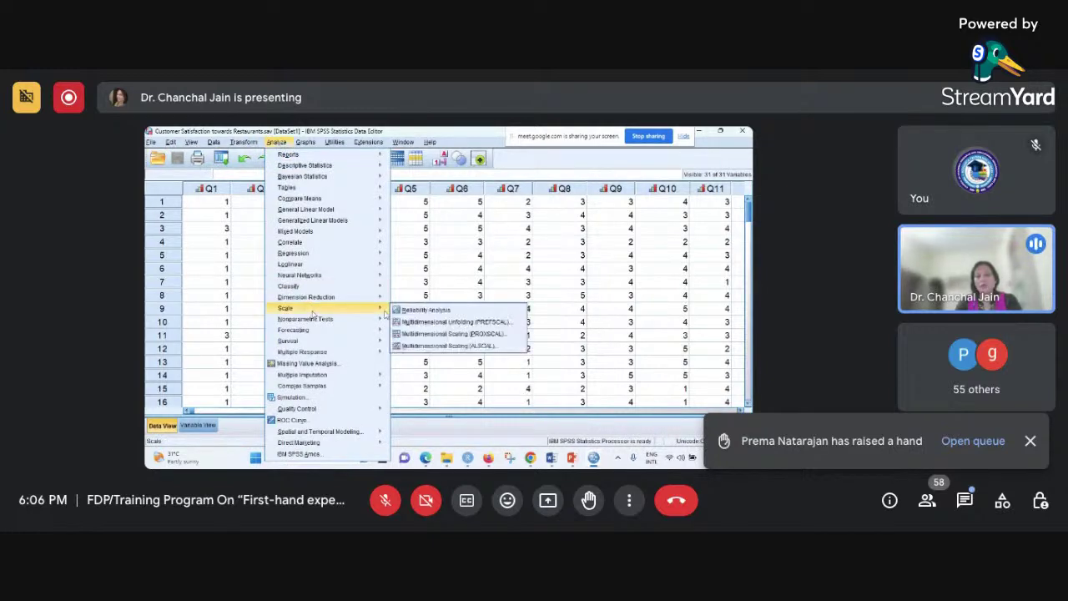
click(465, 311)
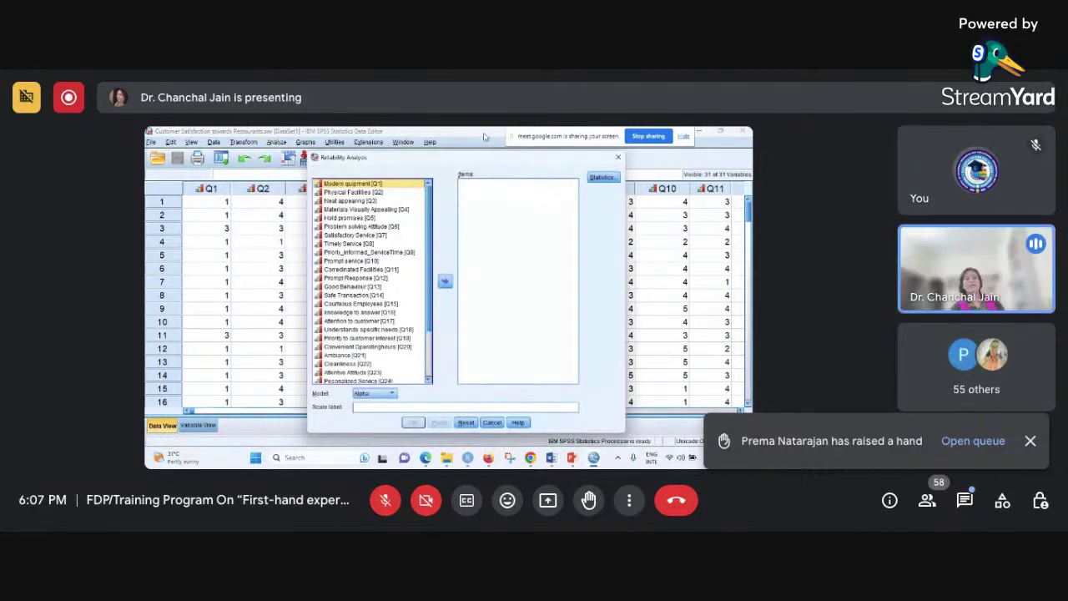
drag(463, 160, 478, 155)
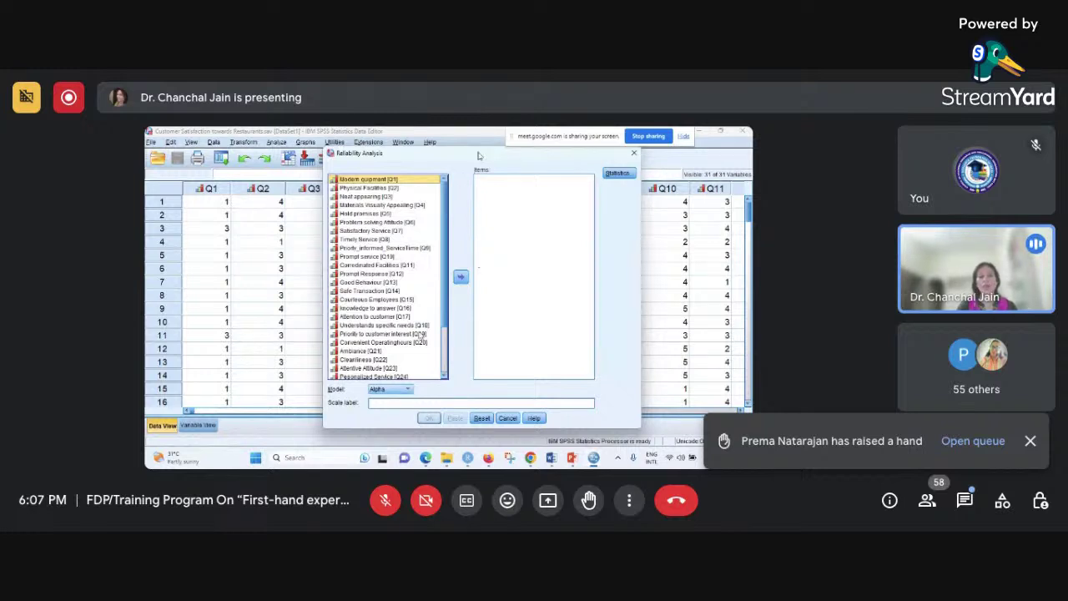
Step: Review the variable list and add all variables, Q1 to Q31, as items of the reliability analysis
scroll(421, 335, down, 3)
scroll(409, 348, up, 2)
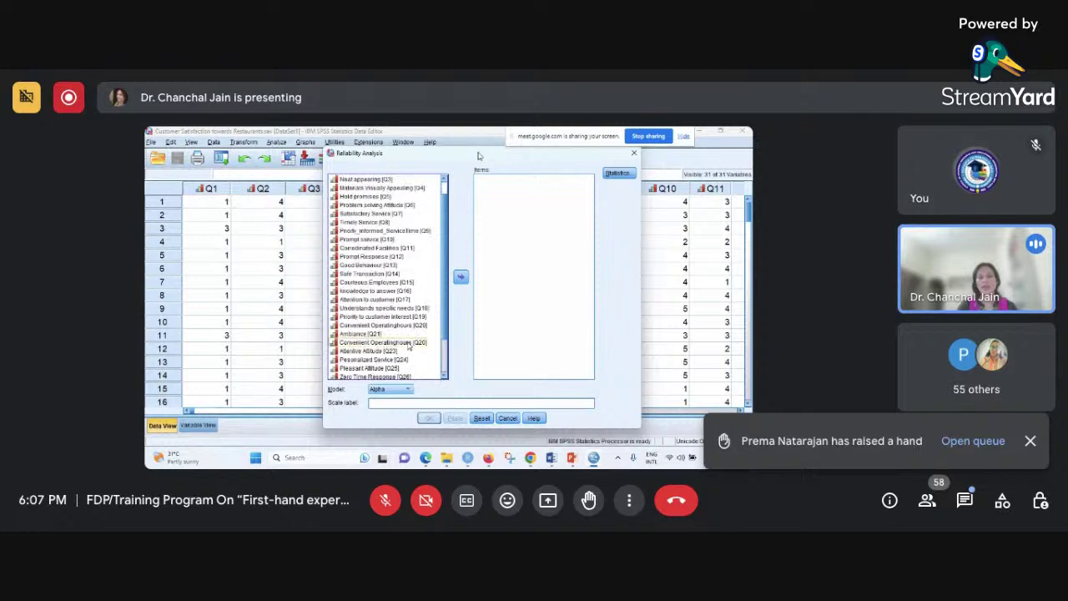
scroll(409, 348, down, 2)
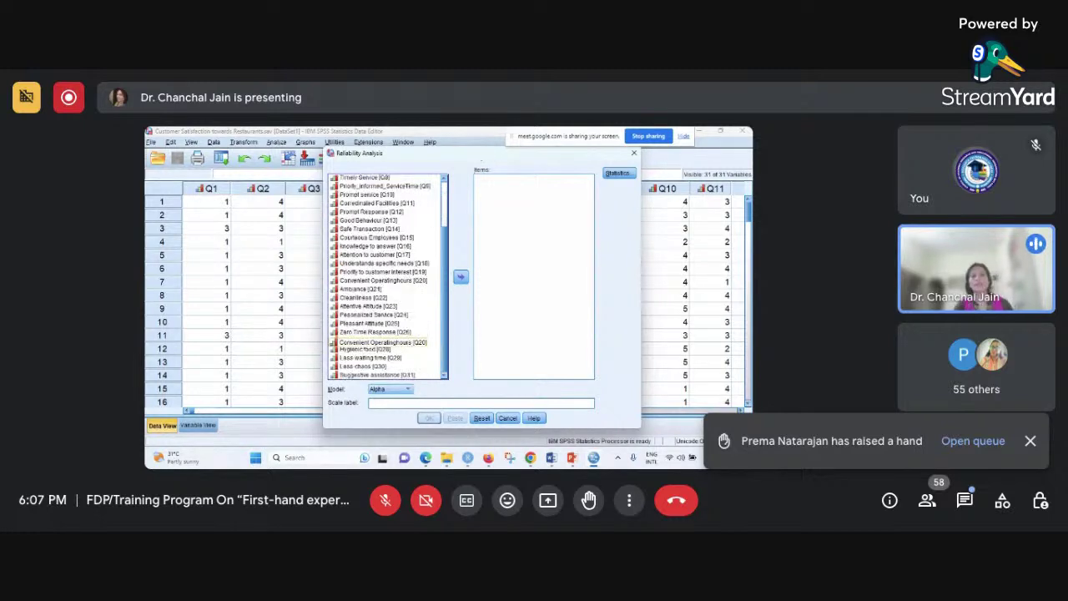
scroll(409, 348, up, 3)
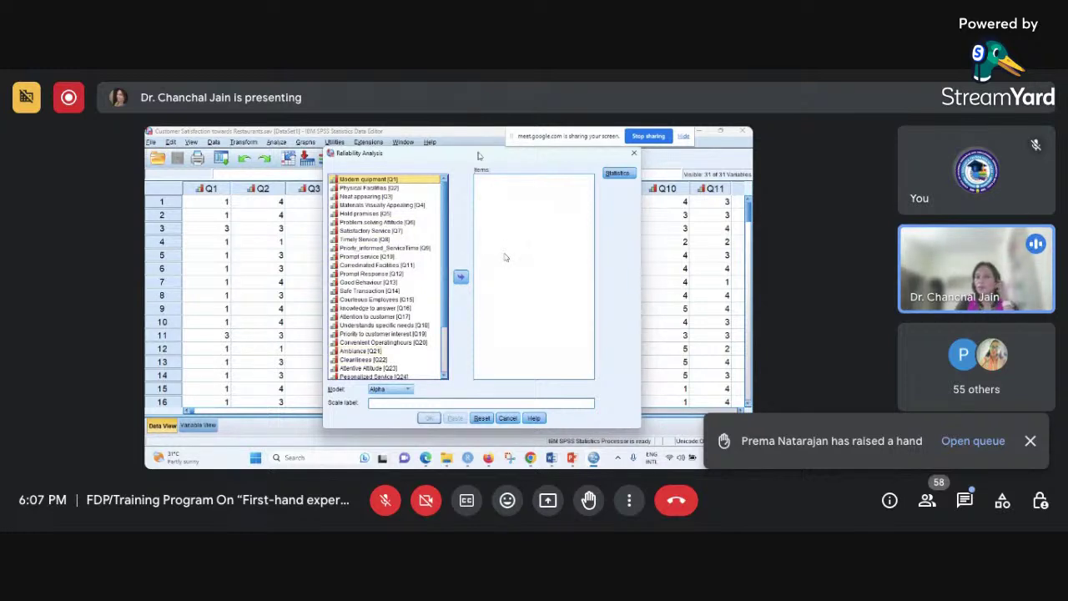
key(ctrl+a)
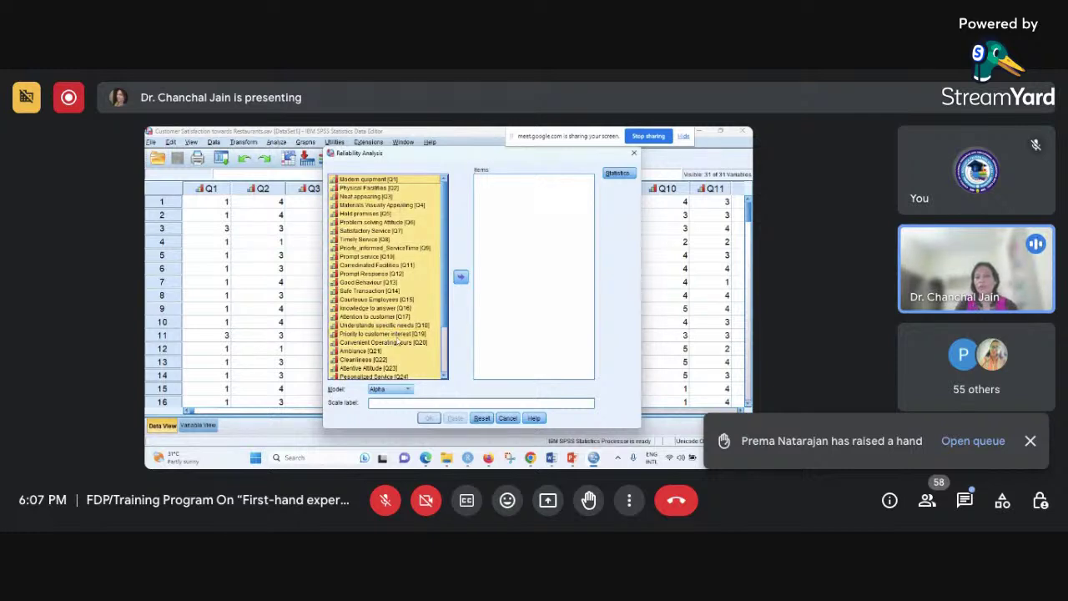
click(460, 279)
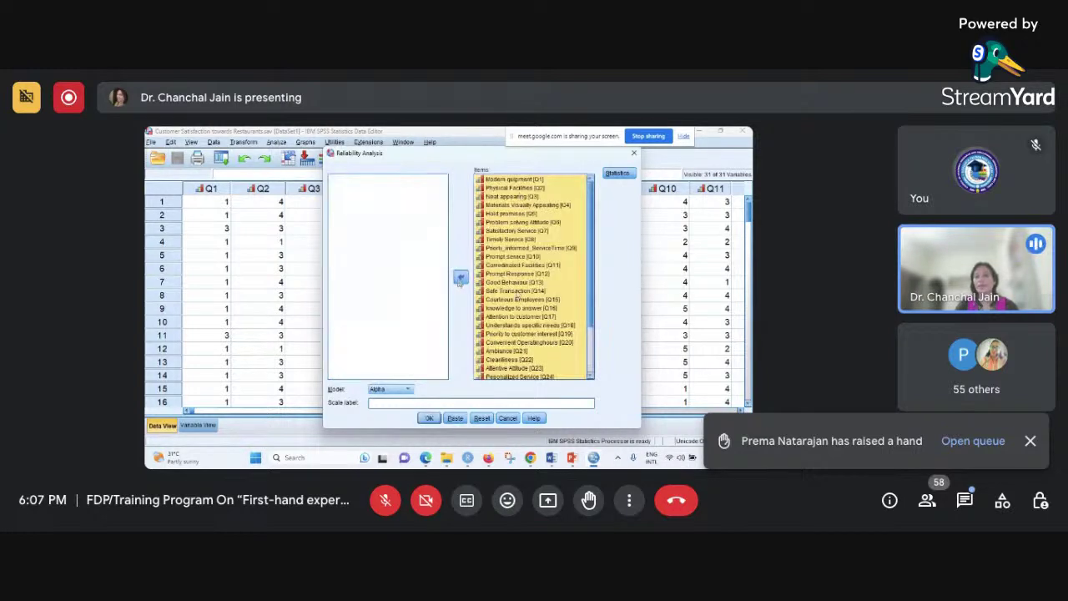
scroll(517, 296, down, 2)
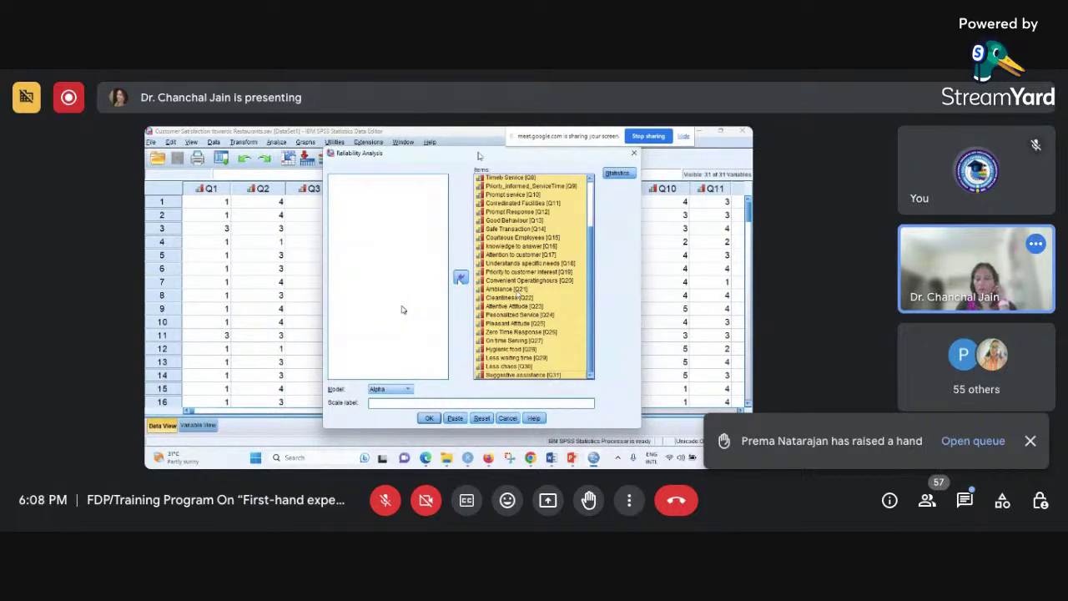
click(388, 501)
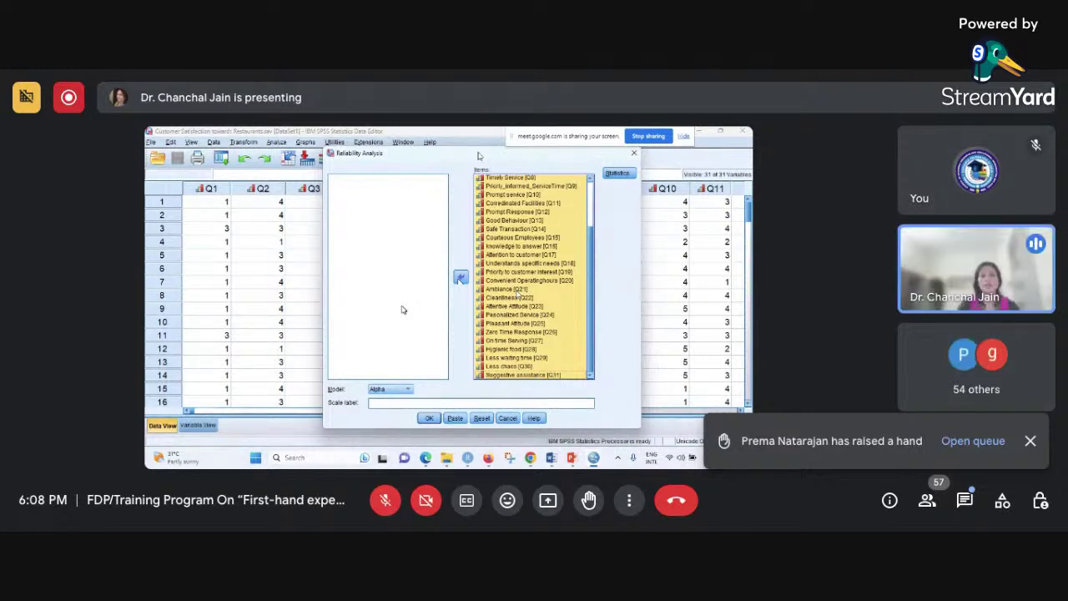
Step: Request descriptives for Item, Scale and Scale if item deleted, and admit the participant waiting to join the call
click(617, 175)
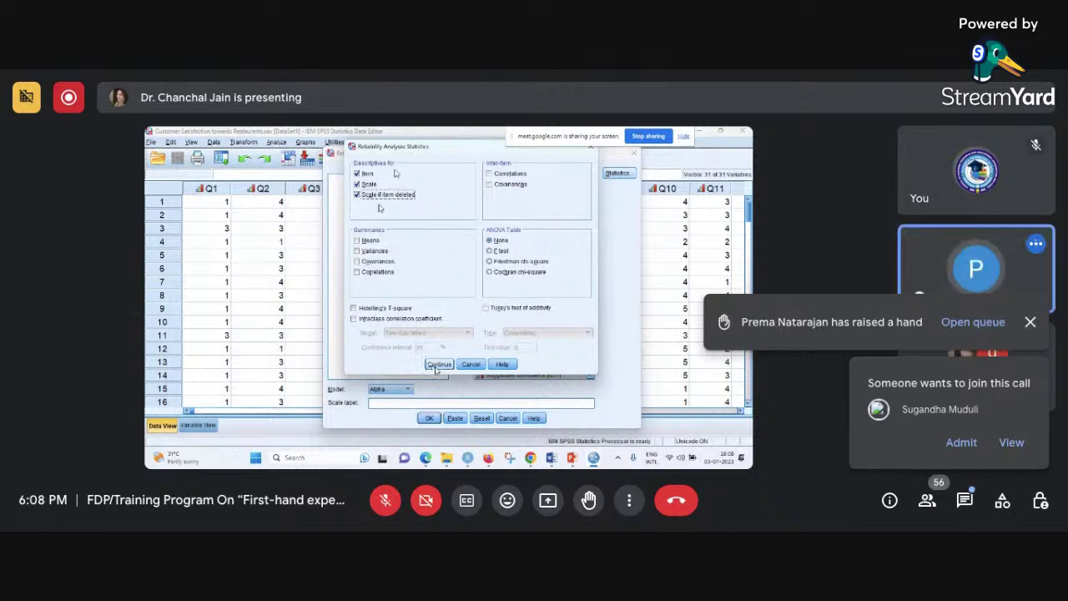
click(958, 443)
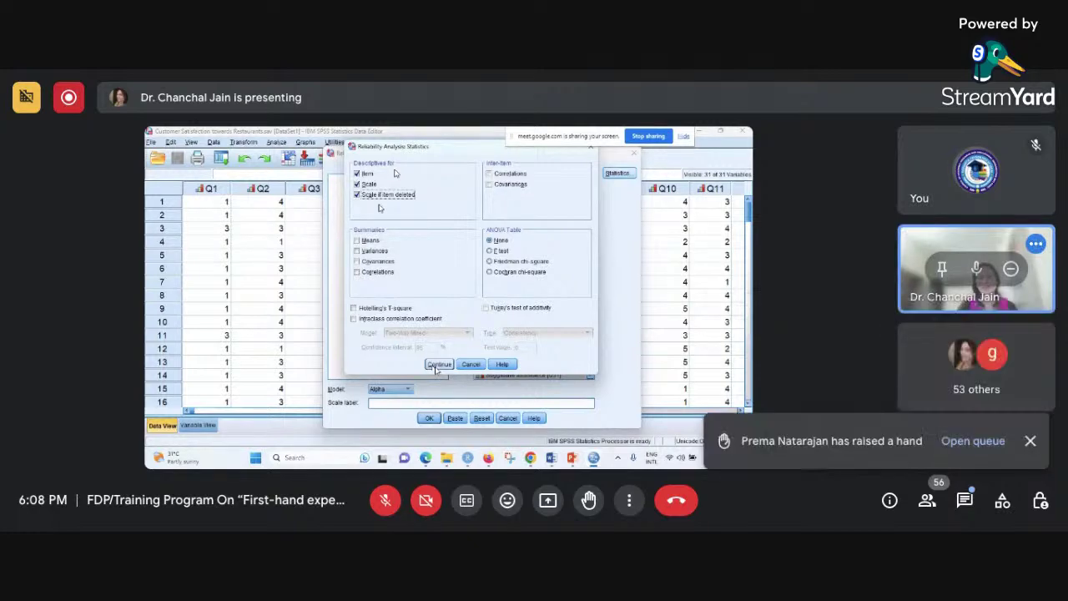
click(1031, 443)
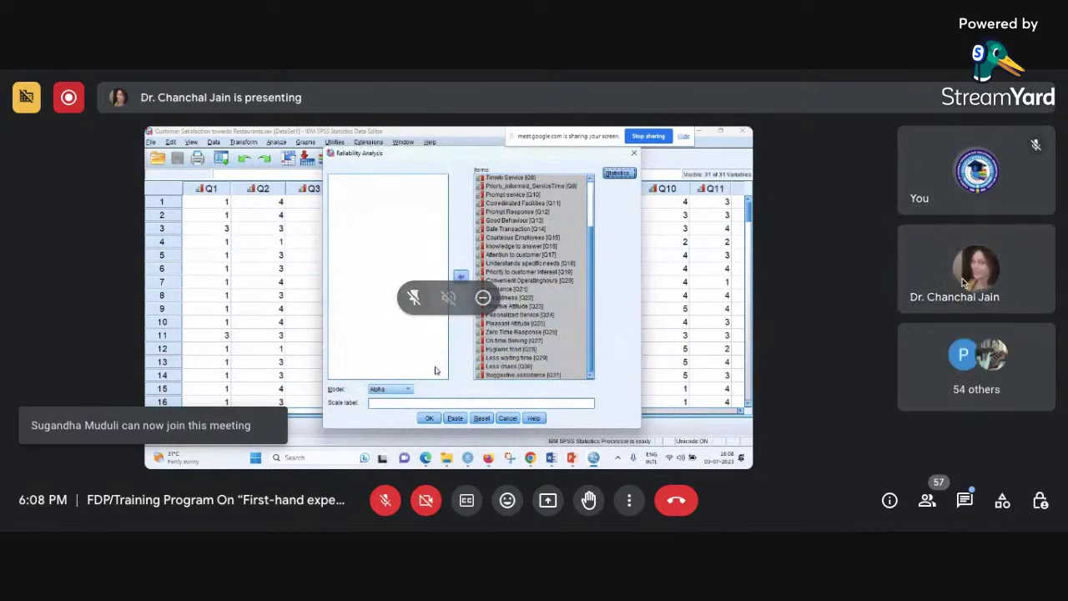
Step: Run the reliability analysis on the chosen items with the Alpha model
mouse_move(966, 283)
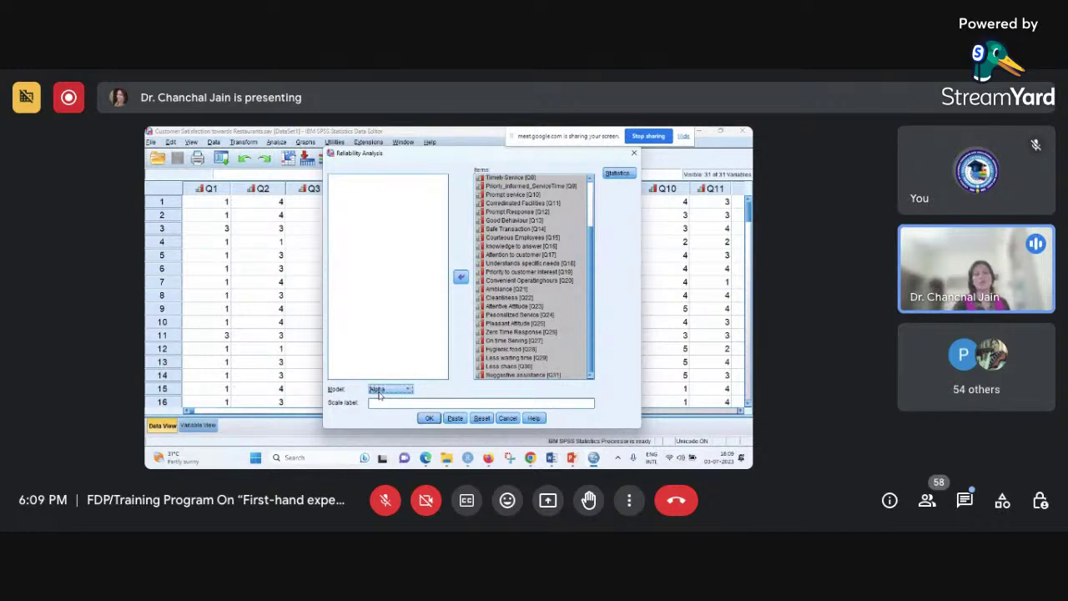
click(429, 418)
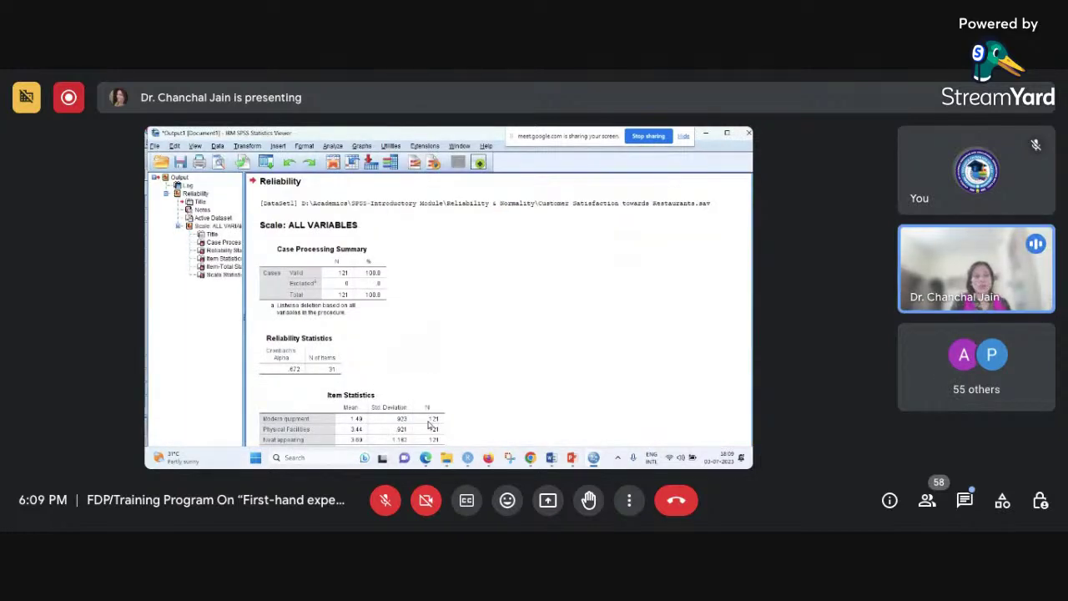
Step: Examine the Case Processing Summary, Reliability Statistics and Item Statistics tables in the reliability output
click(338, 298)
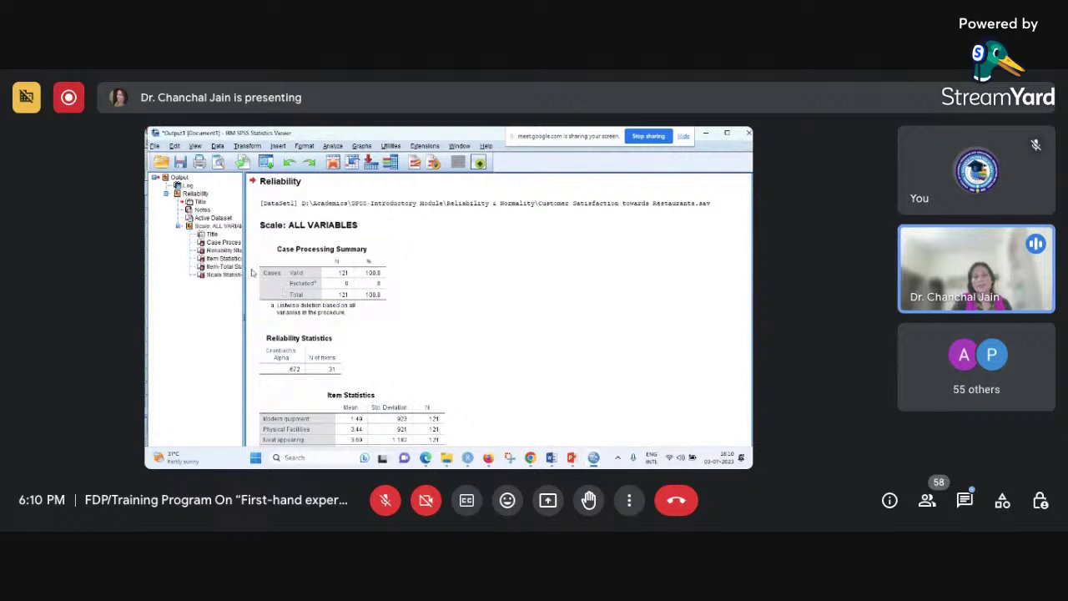
click(330, 312)
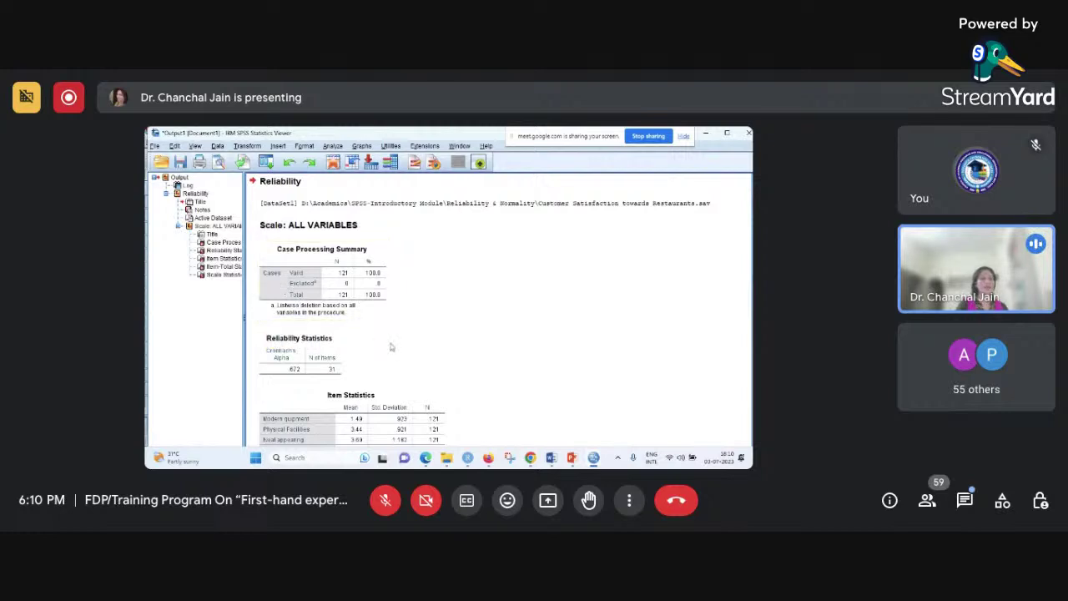
scroll(391, 346, down, 3)
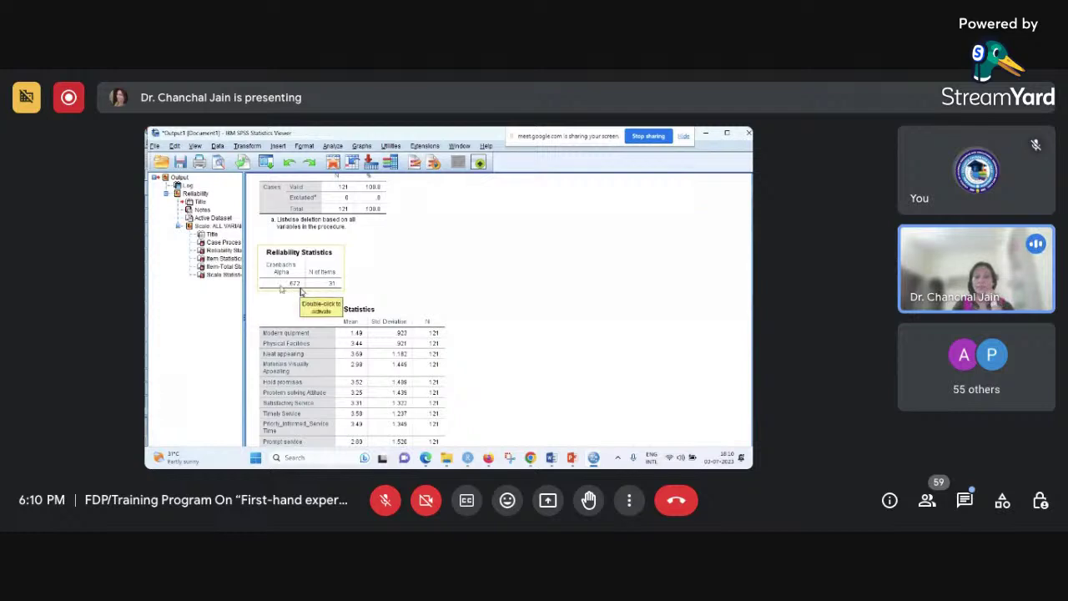
click(330, 318)
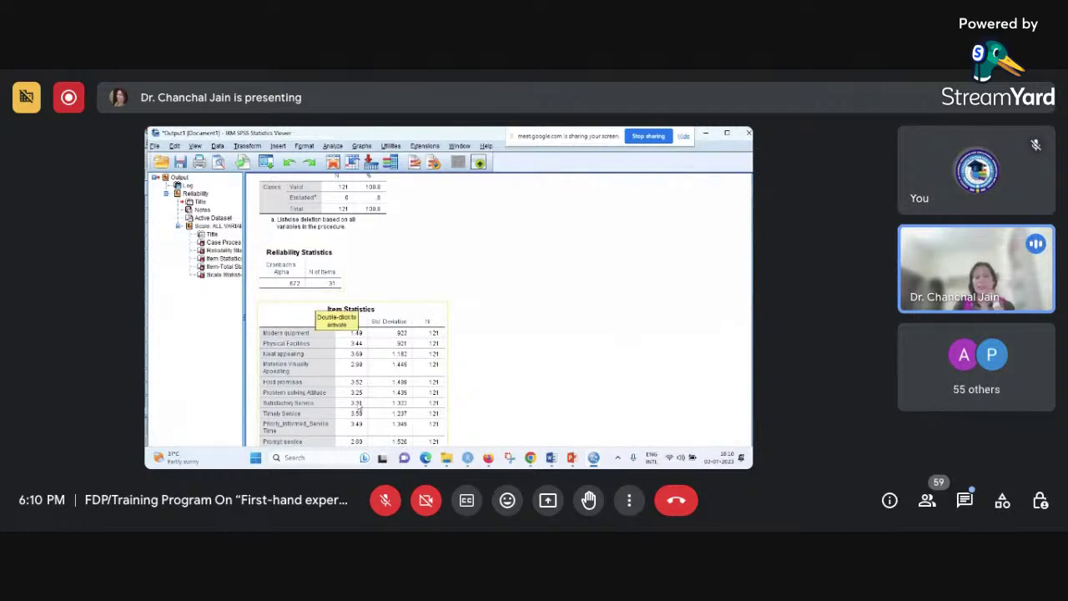
click(331, 285)
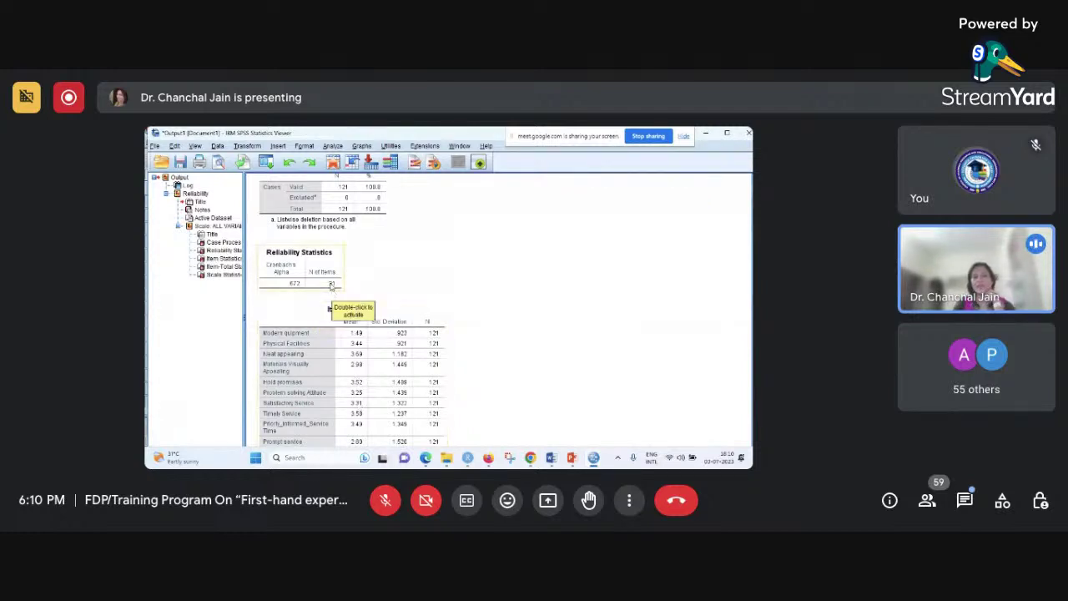
click(344, 318)
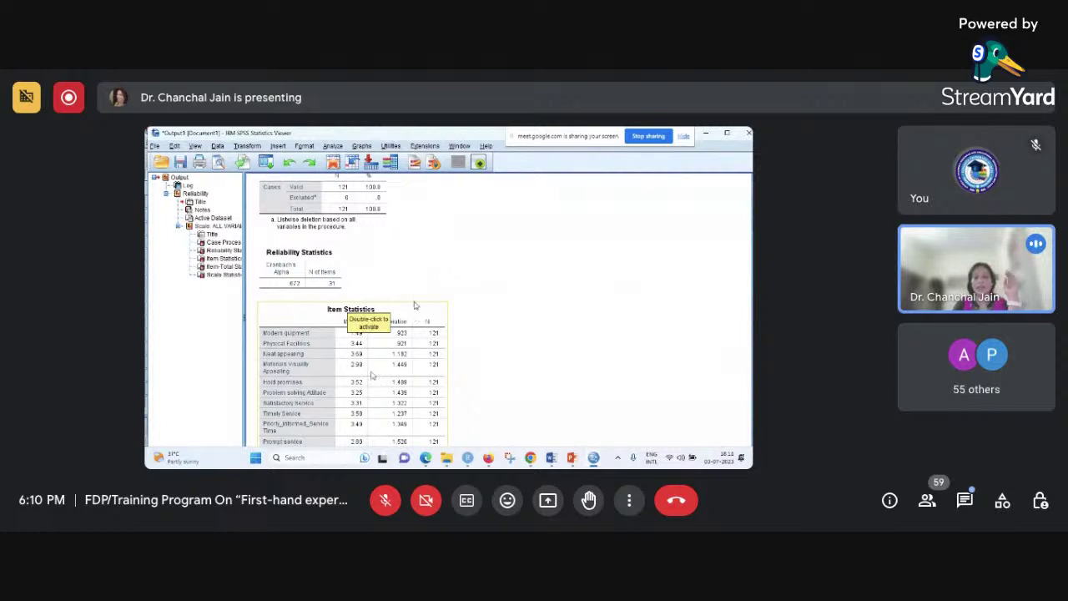
click(384, 246)
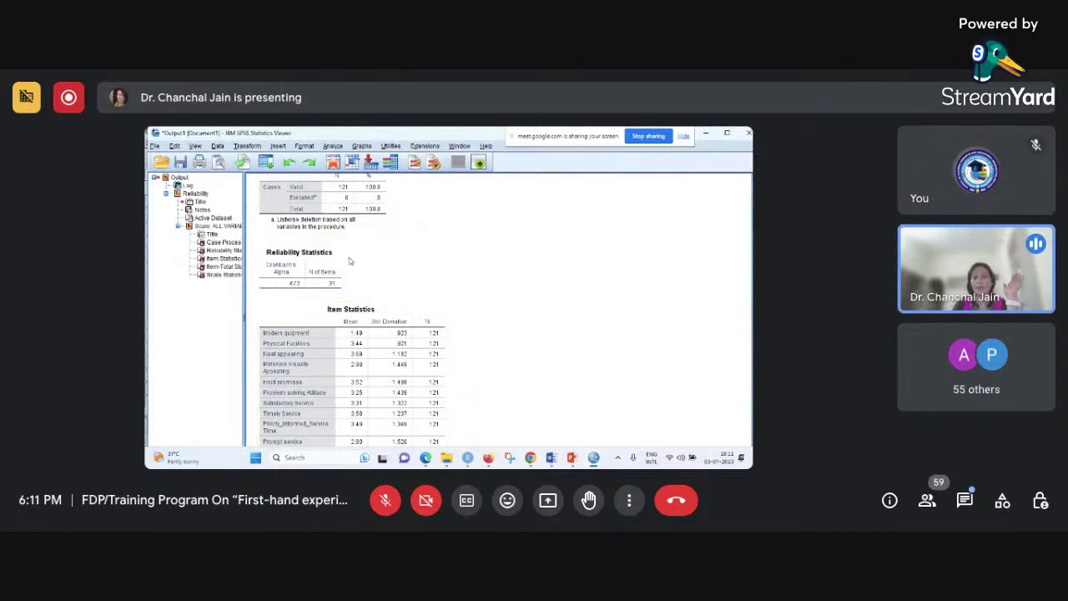
click(346, 282)
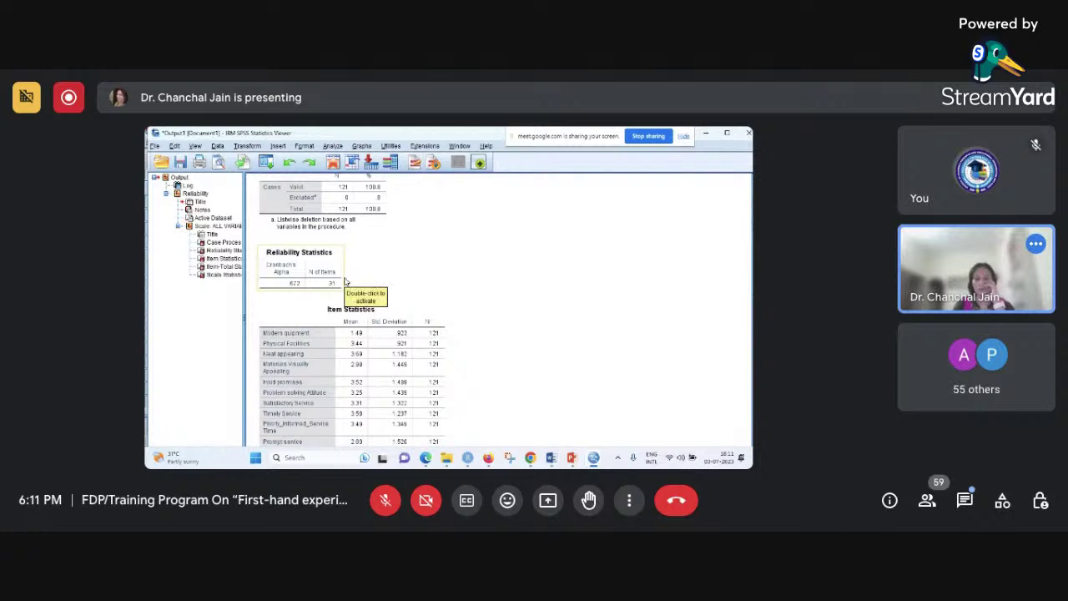
Step: Examine the mean and standard deviation of each item in the Item Statistics table
key(Down)
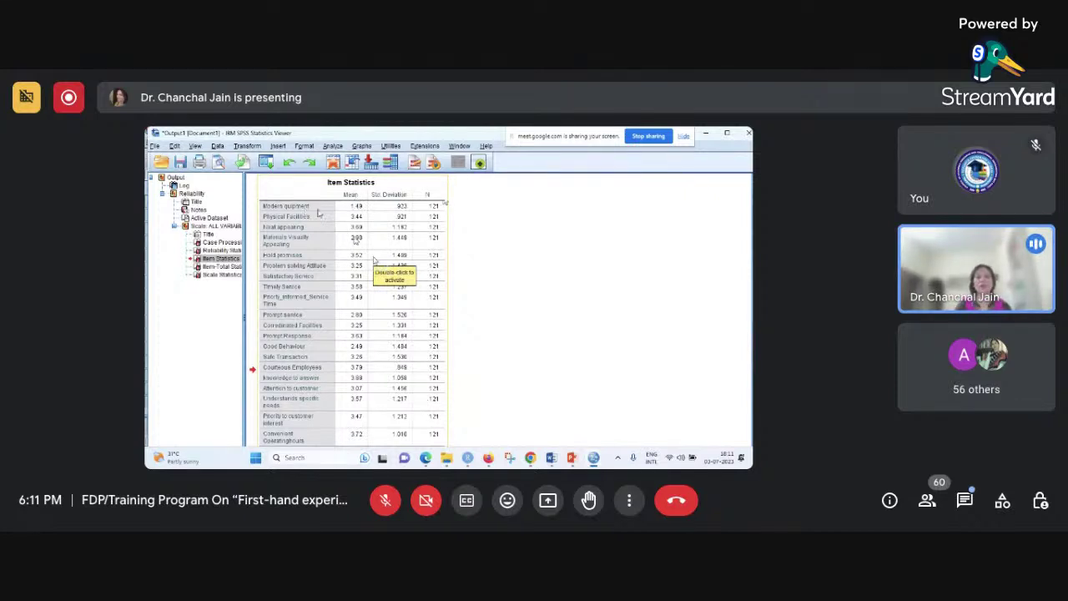
scroll(318, 214, up, 1)
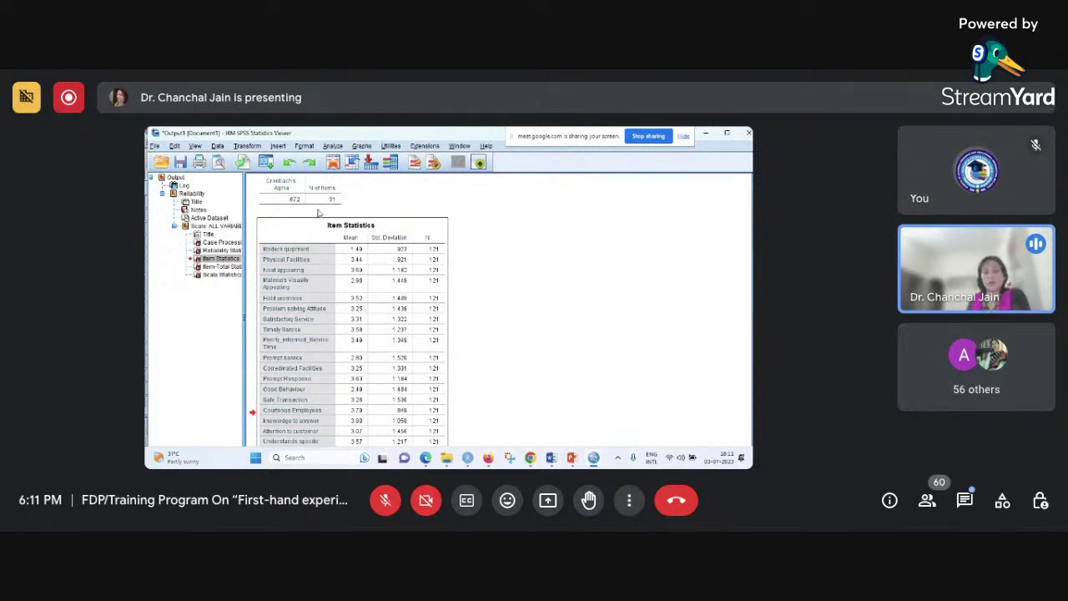
click(315, 255)
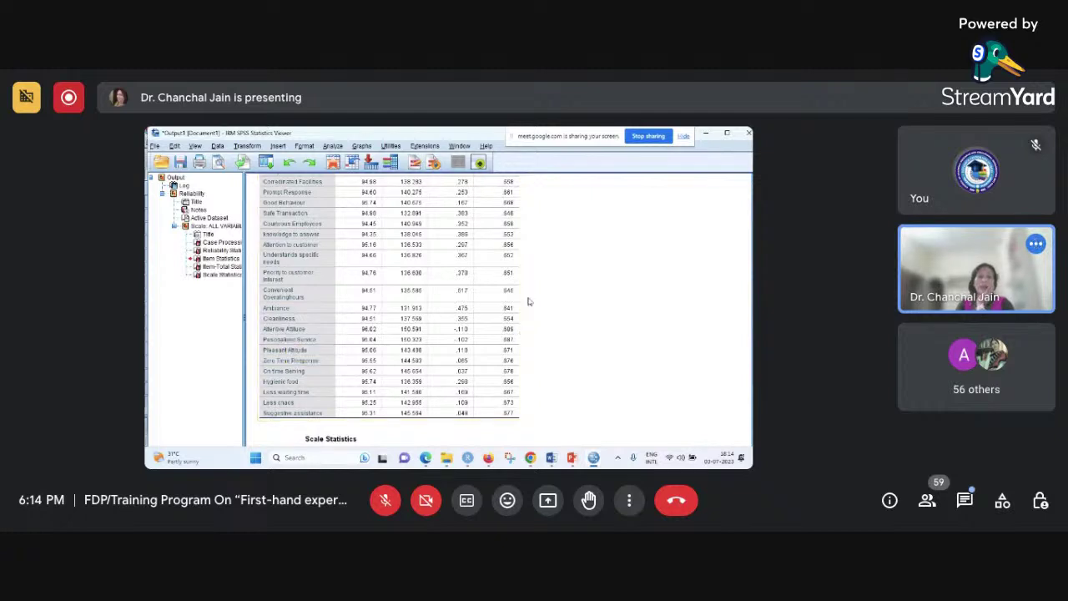
Step: Examine the Item-Total Statistics table for items with negative or low corrected item-total correlations and their alpha if deleted
scroll(529, 301, up, 3)
scroll(528, 301, up, 3)
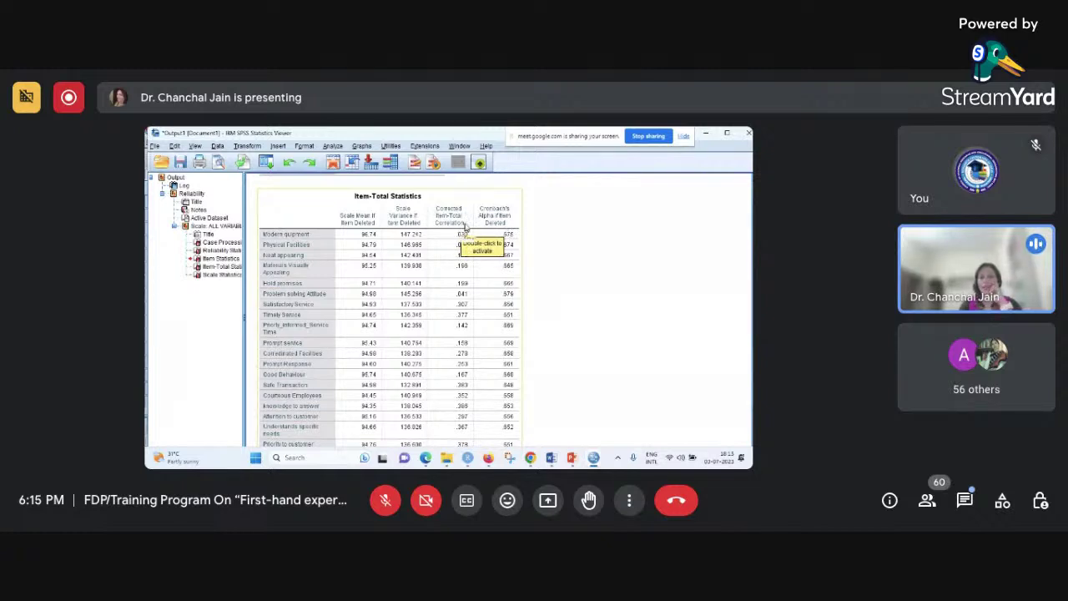
click(636, 324)
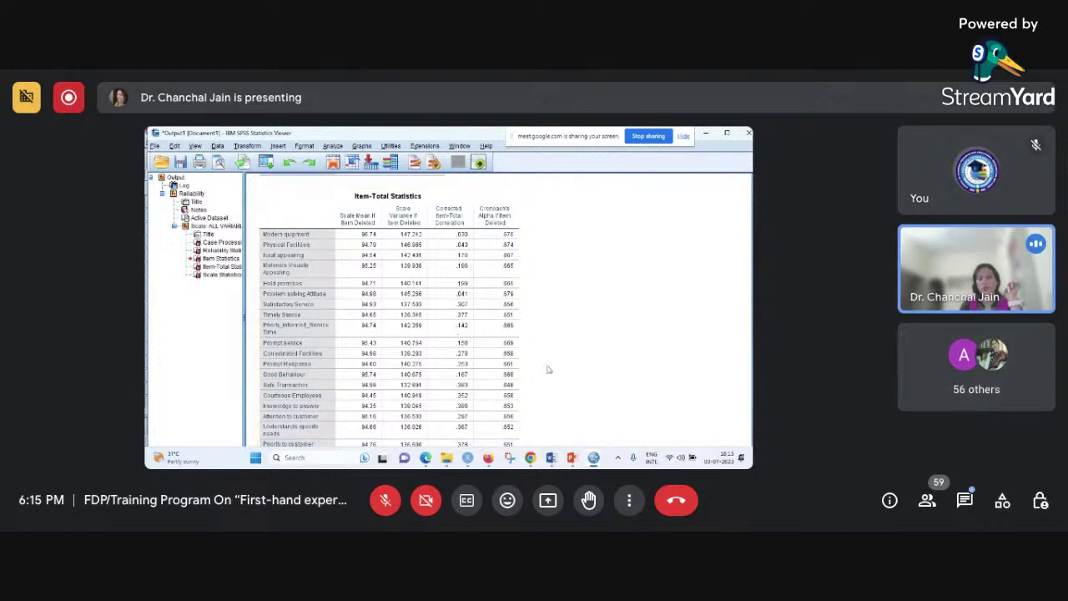
scroll(463, 397, down, 3)
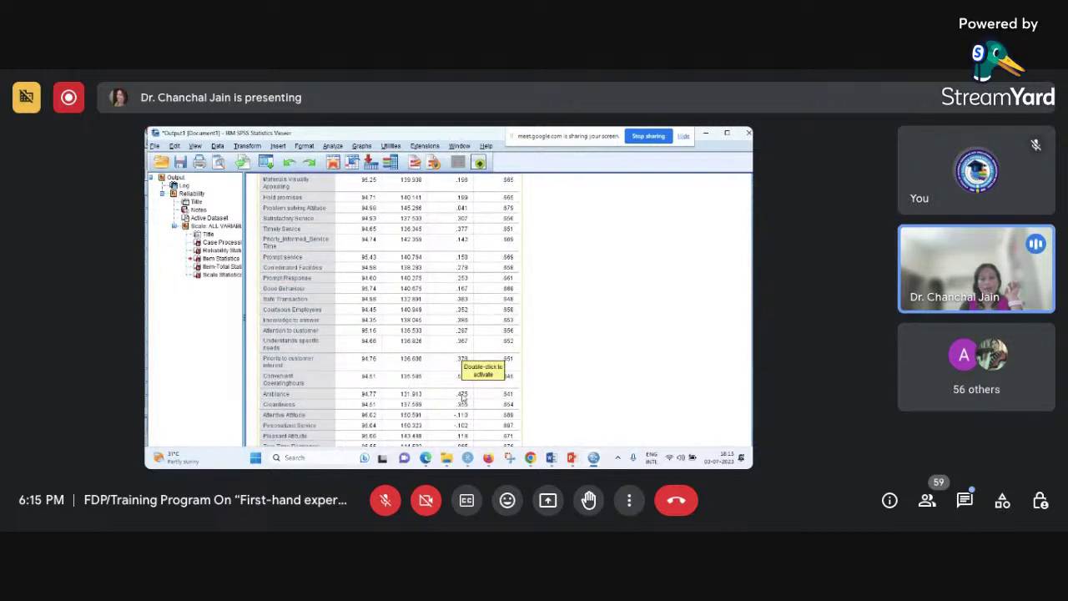
scroll(463, 397, down, 3)
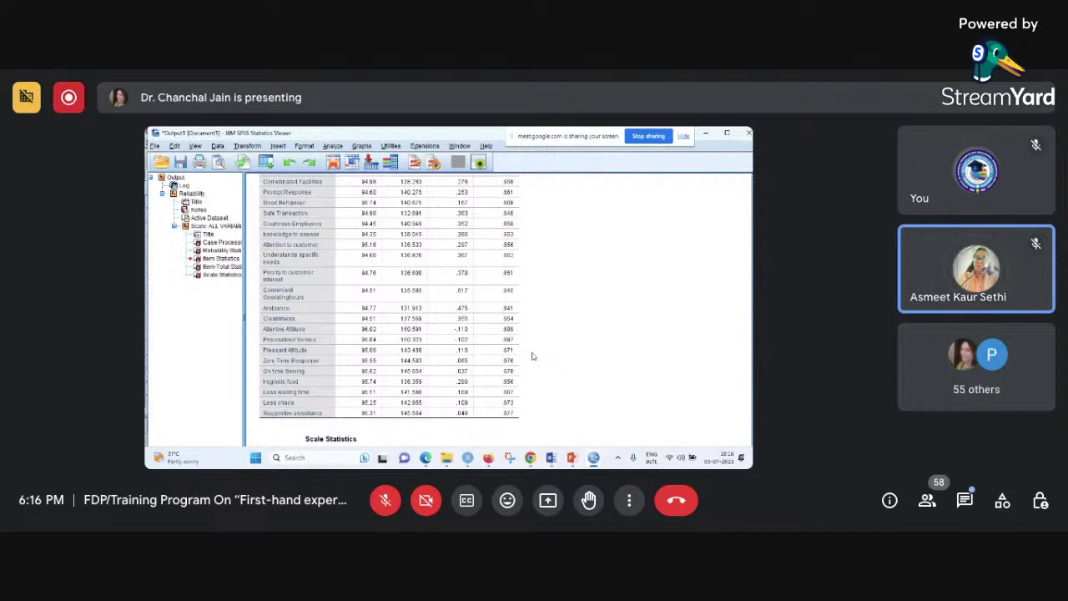
scroll(533, 356, up, 3)
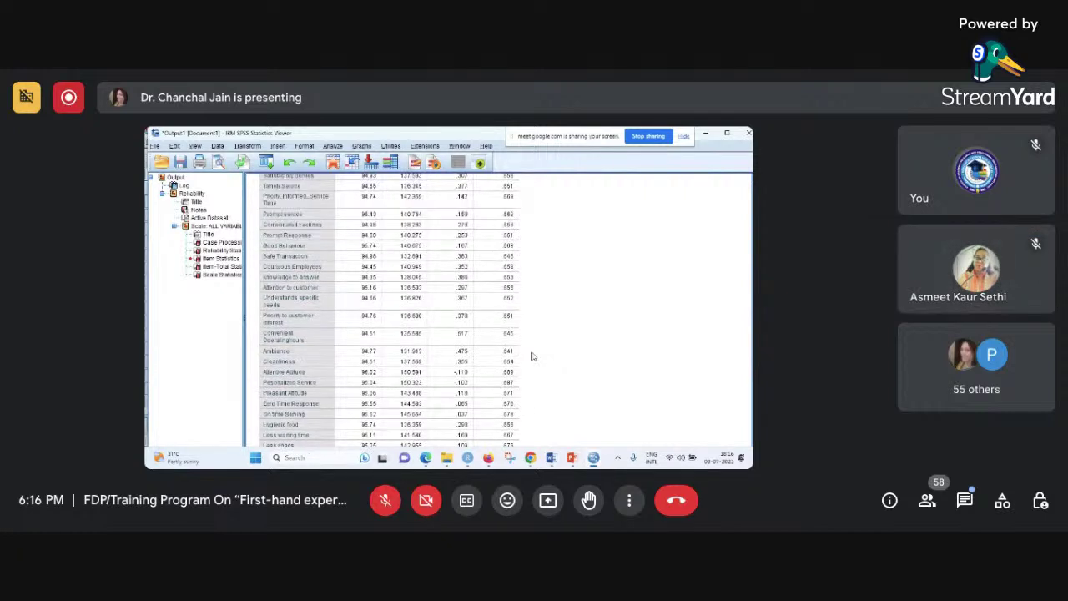
scroll(532, 356, up, 5)
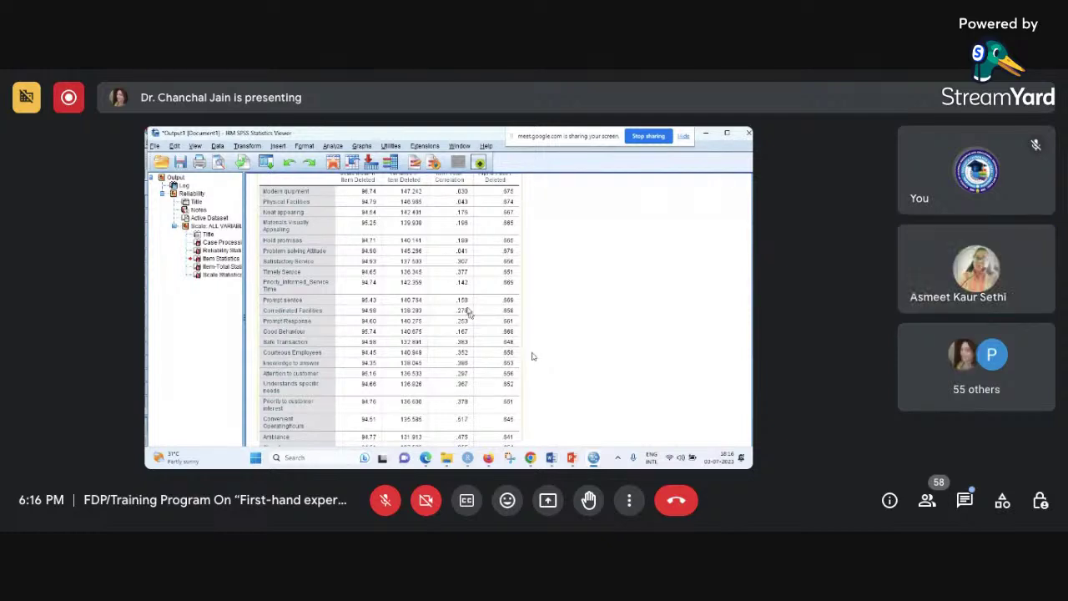
scroll(467, 310, up, 2)
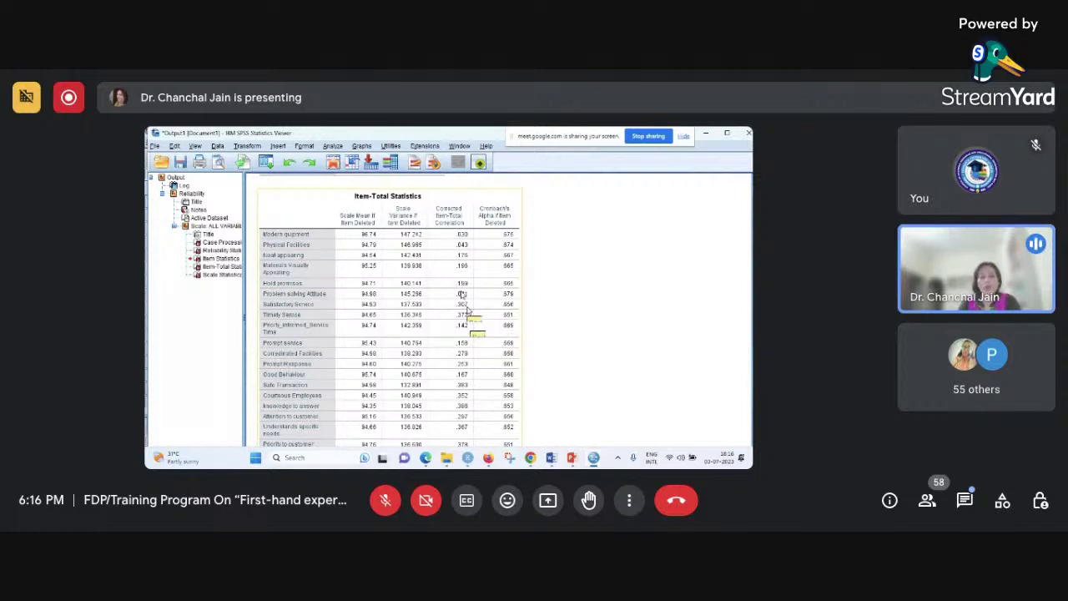
scroll(461, 294, down, 3)
scroll(461, 294, down, 2)
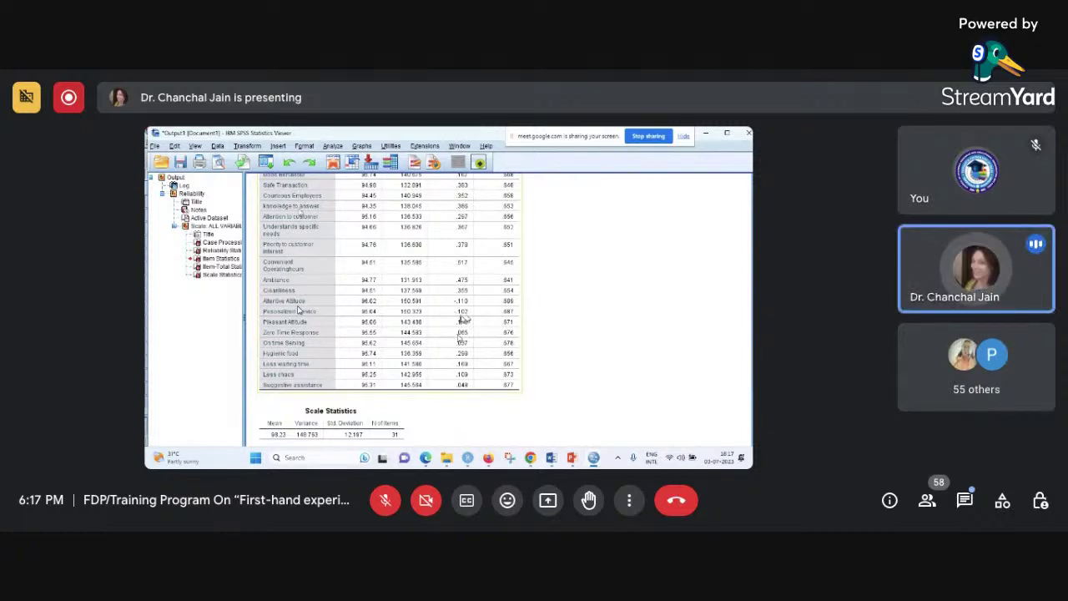
Step: Reopen the reliability analysis, review its item list and remove Attentive Attitude [Q23] from the items
click(266, 162)
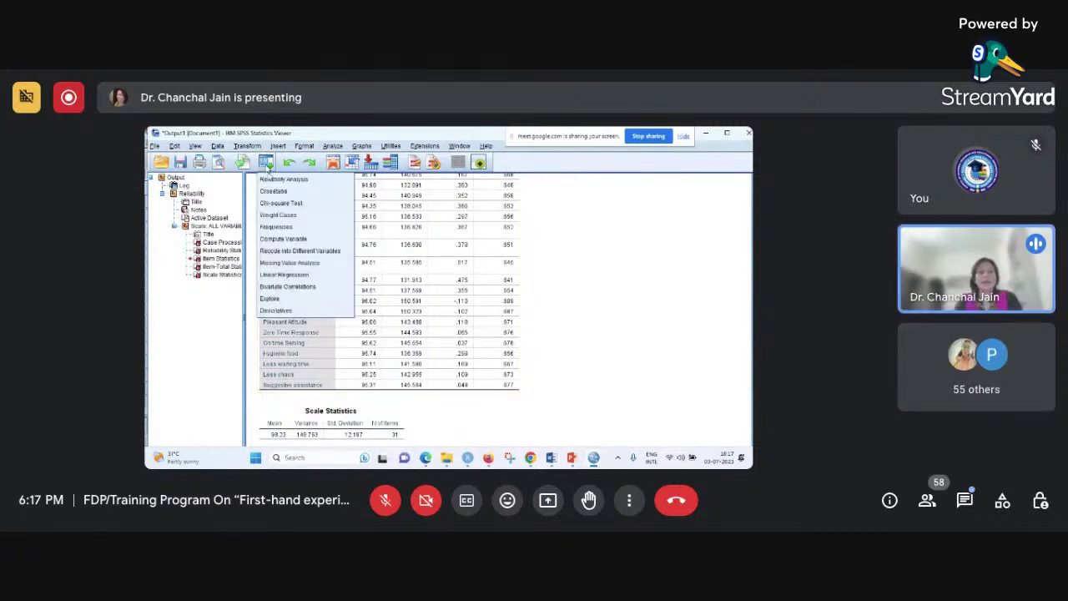
click(296, 181)
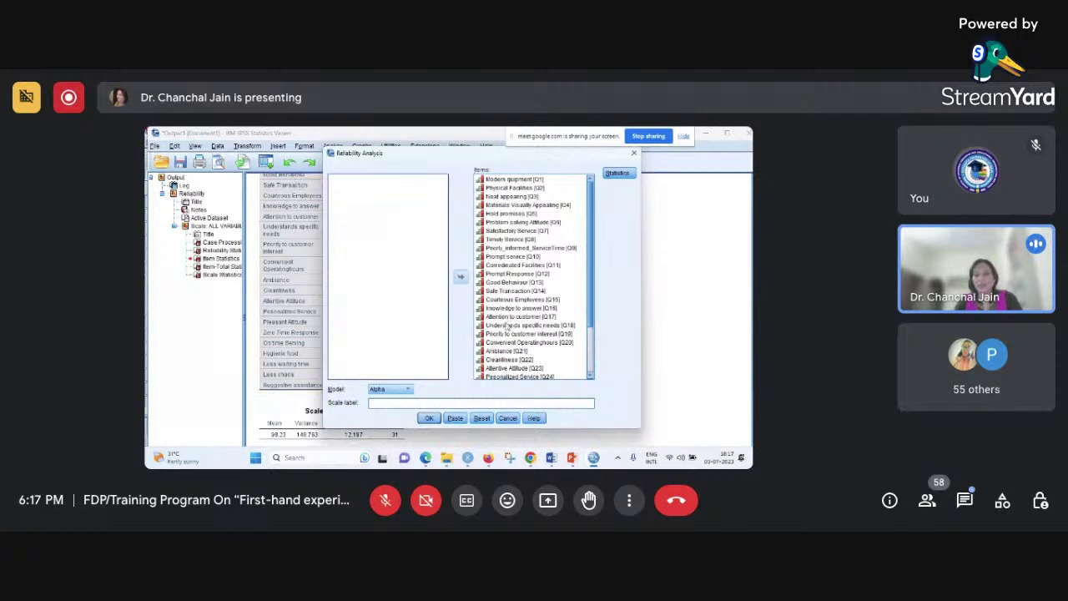
scroll(510, 334, down, 2)
scroll(510, 338, down, 1)
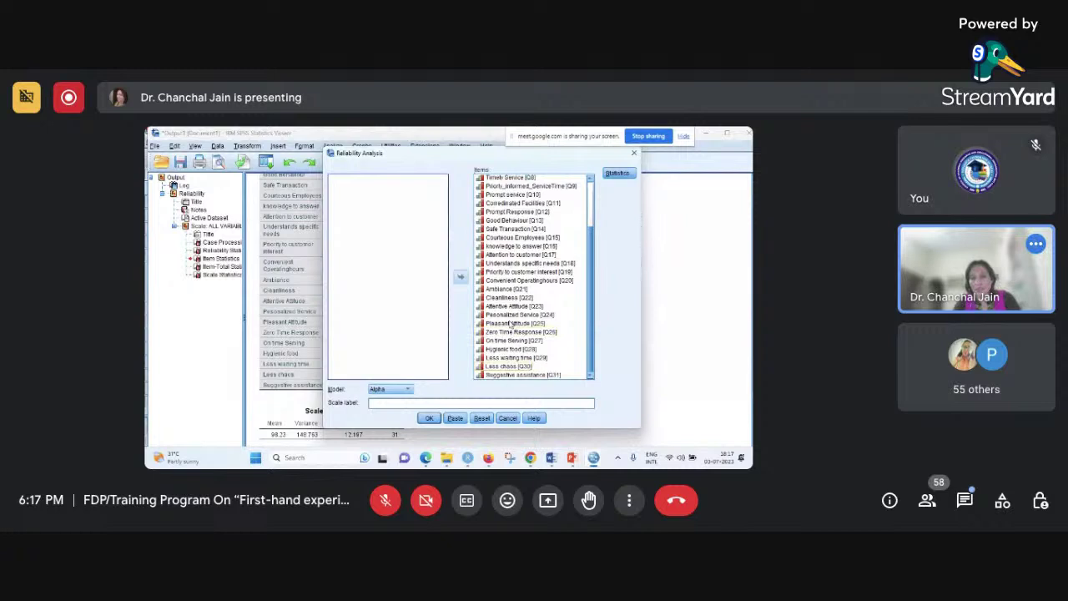
scroll(516, 220, up, 1)
scroll(515, 219, up, 2)
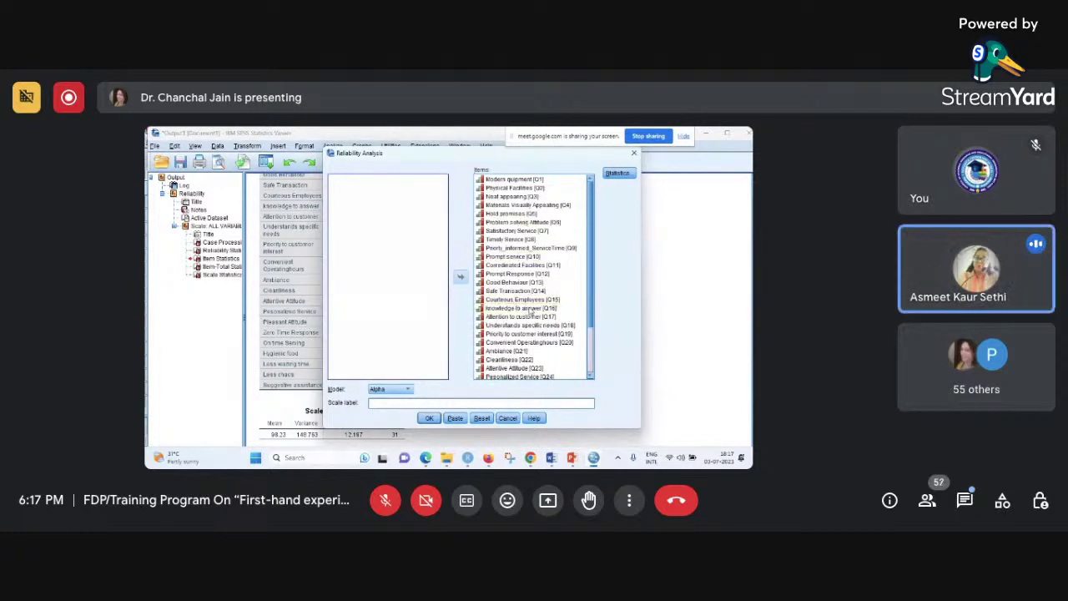
click(514, 368)
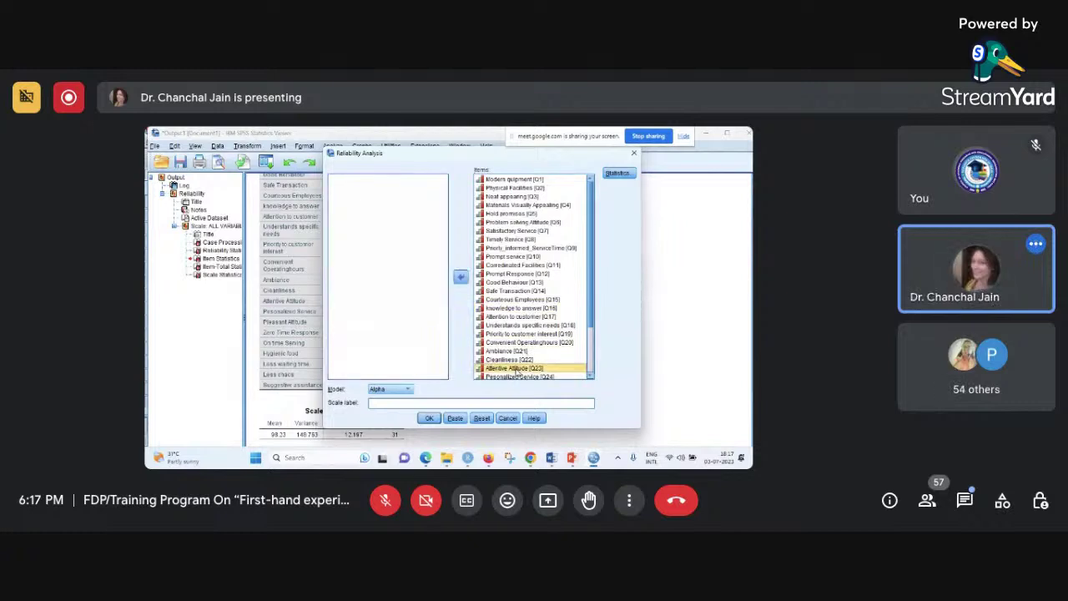
scroll(519, 372, down, 2)
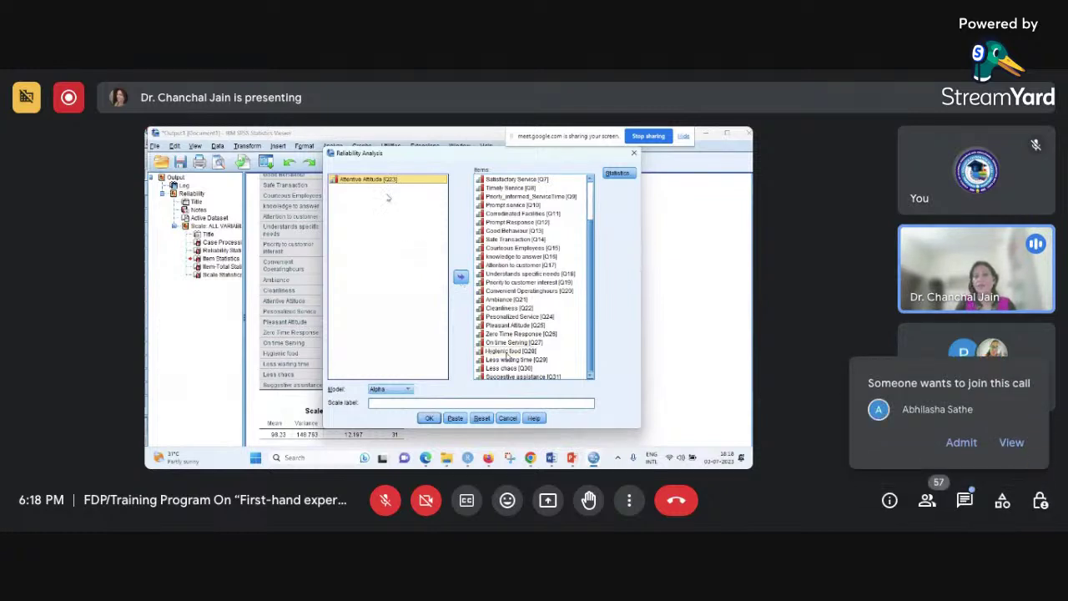
Step: Admit the participants waiting to join the call
click(961, 444)
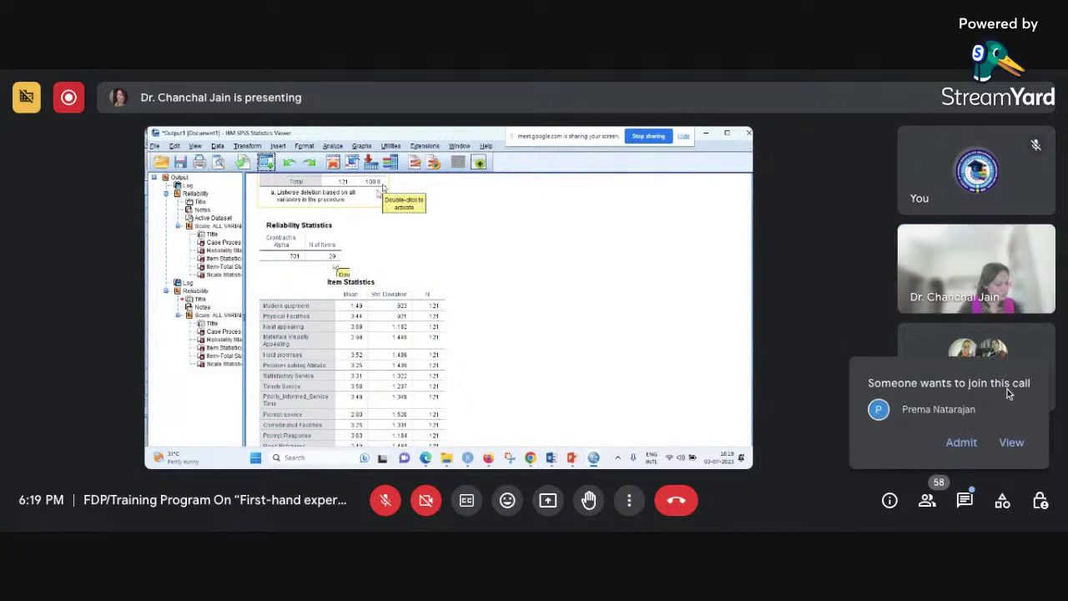
click(960, 442)
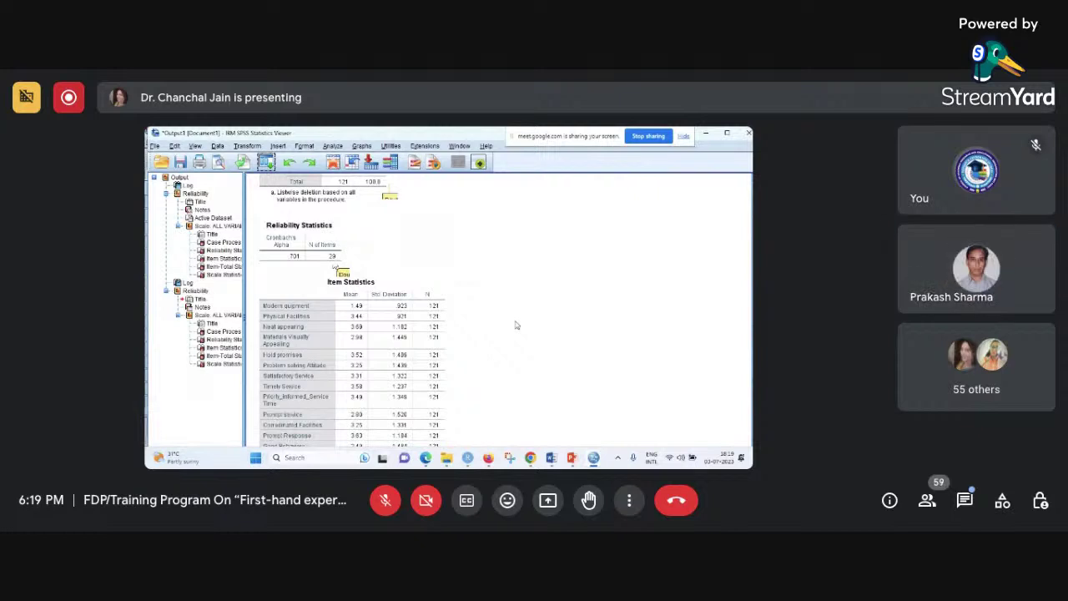
Step: Switch to the Reliability & Normality presentation in PowerPoint and present the Normality slide as a slide show
mouse_move(572, 458)
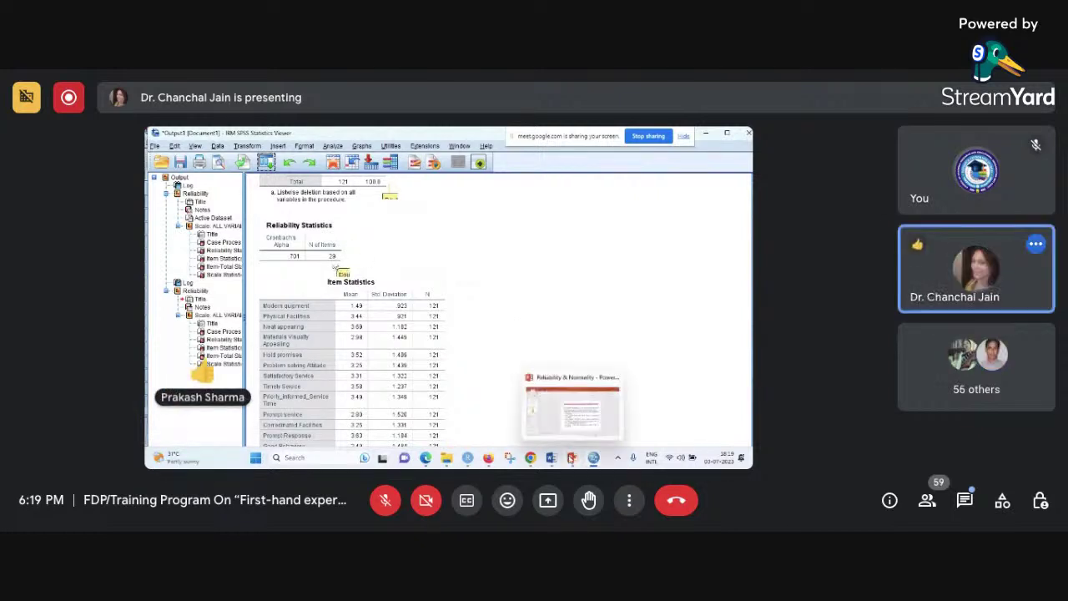
click(578, 435)
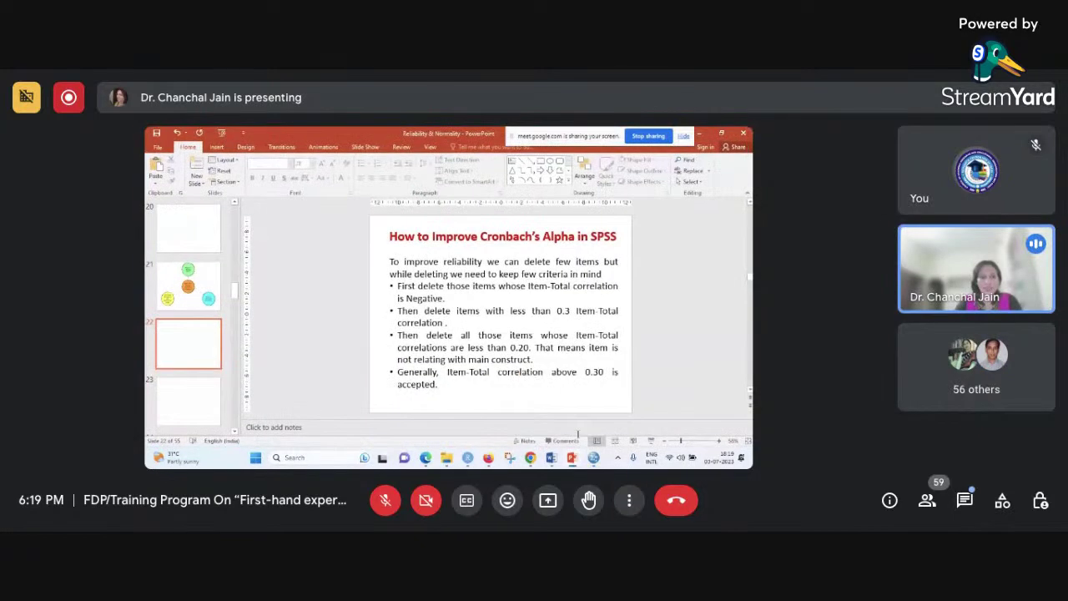
click(207, 398)
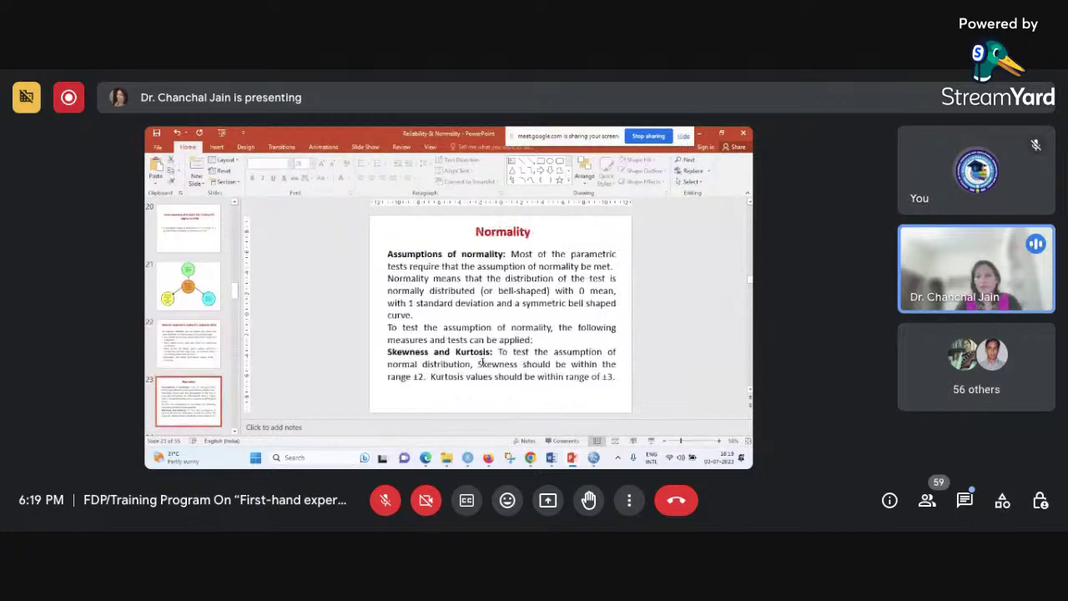
click(651, 442)
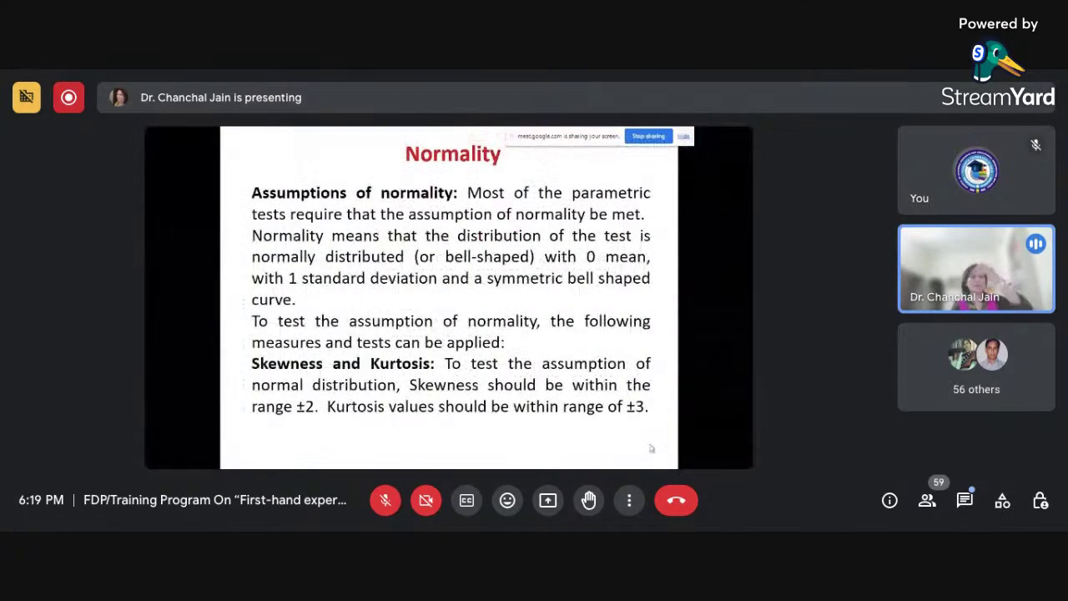
click(651, 448)
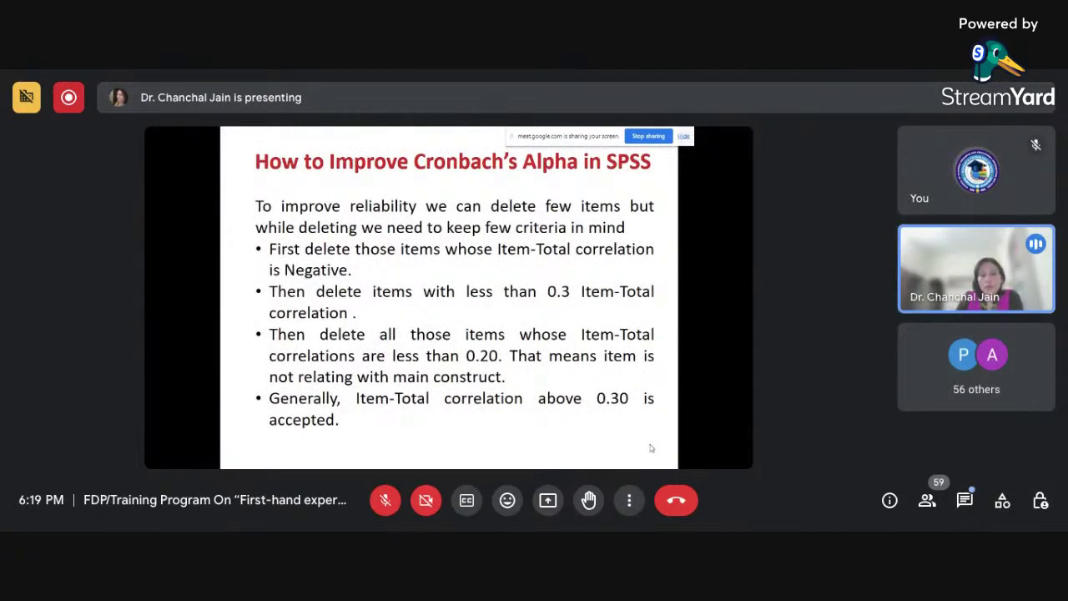
key(Left)
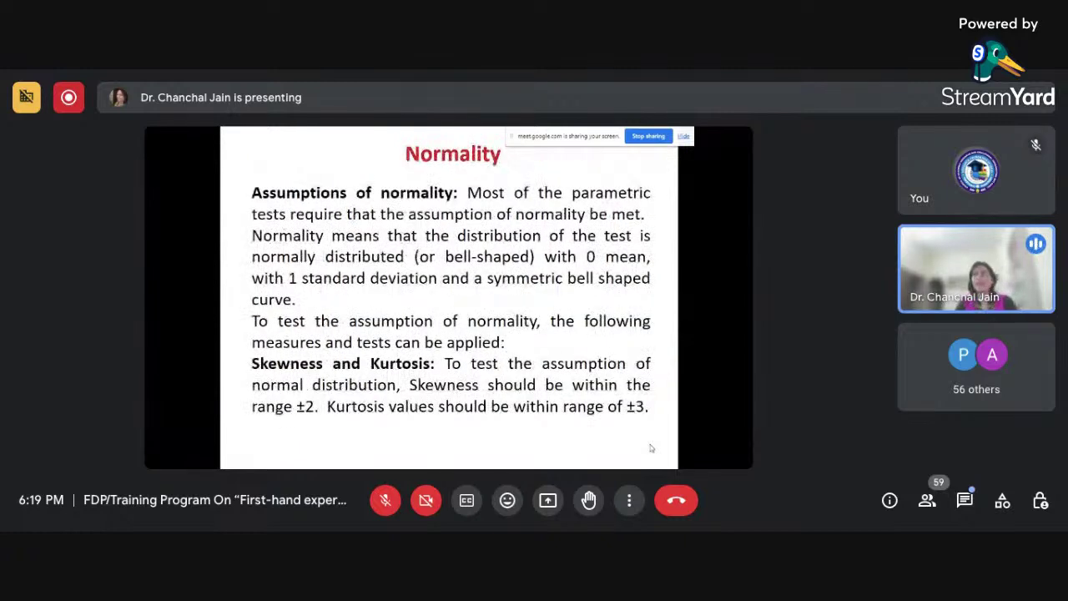